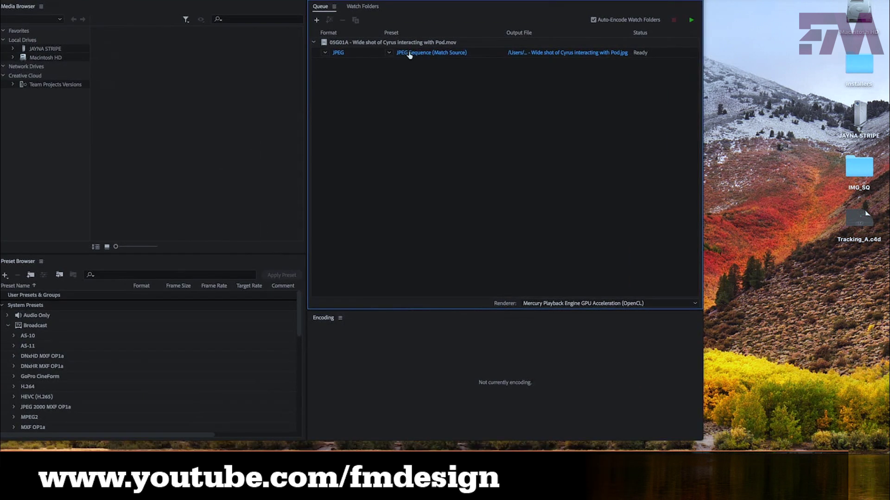
Review the clip's JPEG Sequence (Match Source) export settings and accept them.
click(409, 53)
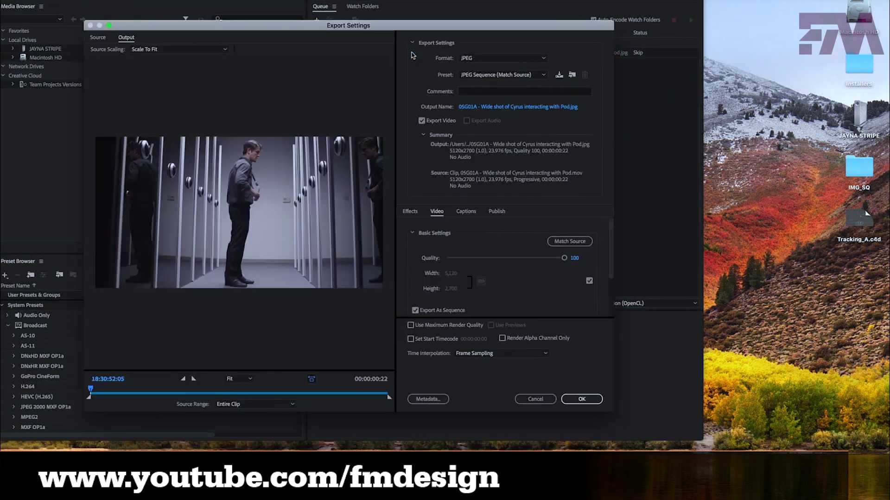
scroll(476, 229, down, 5)
scroll(476, 229, up, 3)
click(582, 399)
Set the sequence's output location to the IMG_SQ folder on the desktop and open that folder.
click(601, 54)
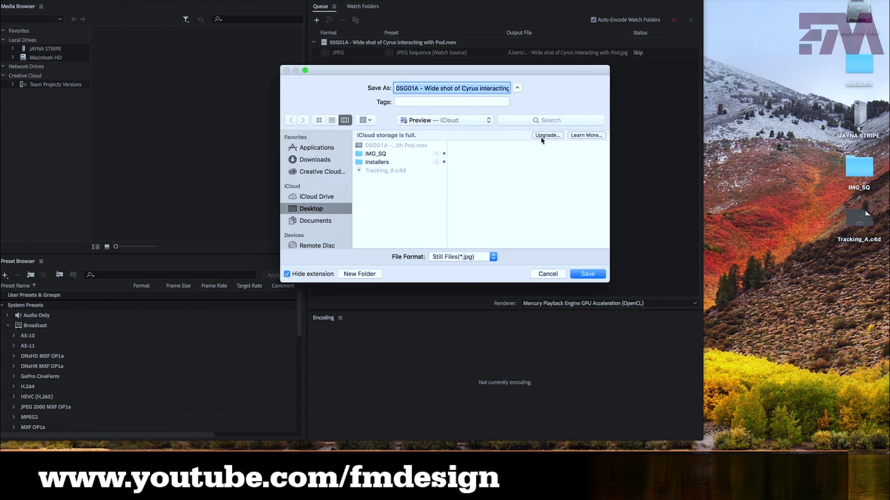
click(401, 154)
click(575, 275)
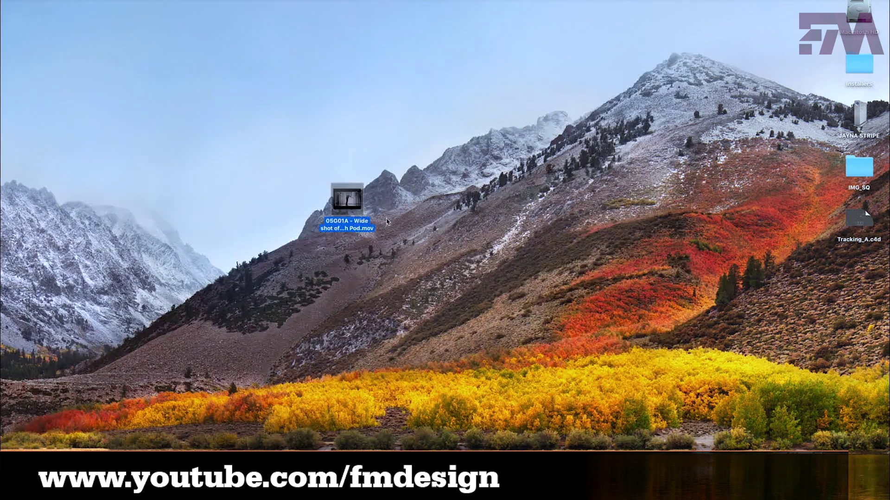
double_click(865, 175)
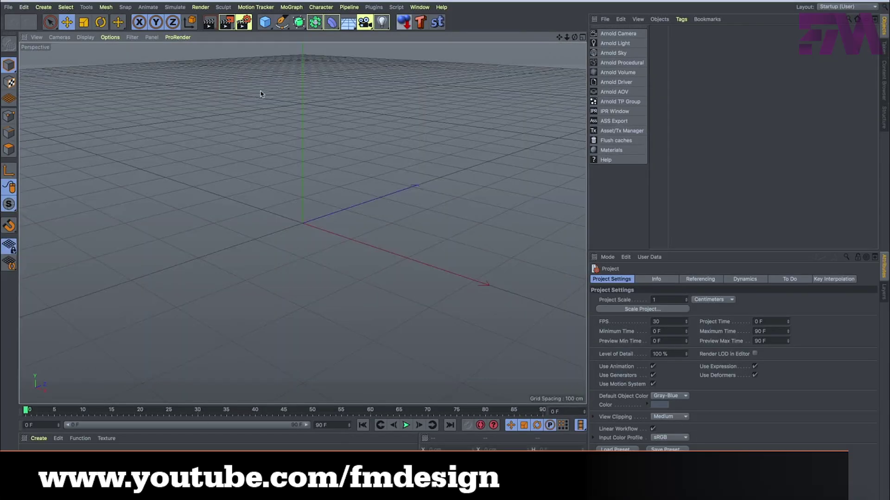
In Cinema 4D, add a Motion Tracker object and load 05G01A_00.jpg from the IMG_SQ folder as its footage.
click(251, 17)
click(75, 3)
click(255, 6)
click(266, 17)
click(865, 308)
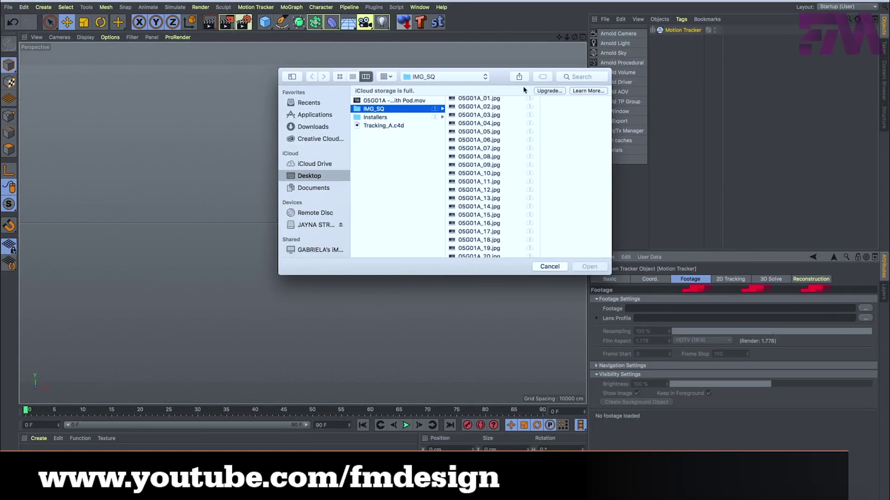
click(476, 94)
click(582, 265)
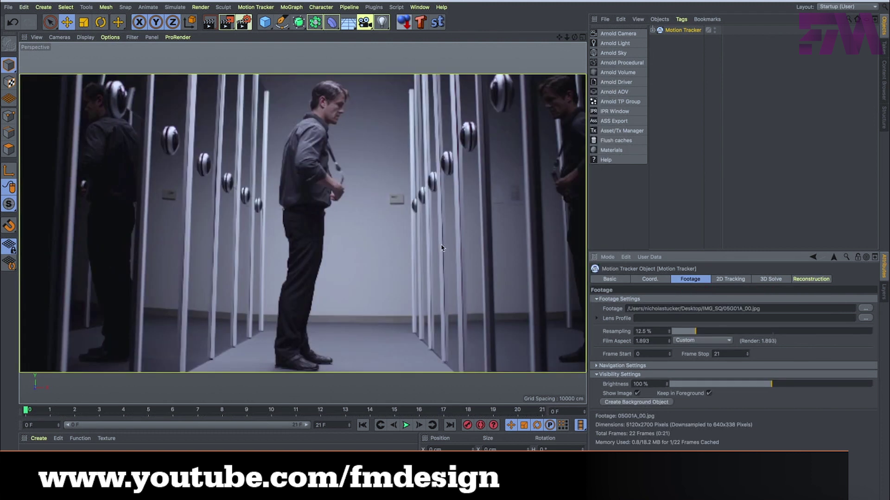
Play the loaded footage in the viewport and return to the first frame.
click(406, 425)
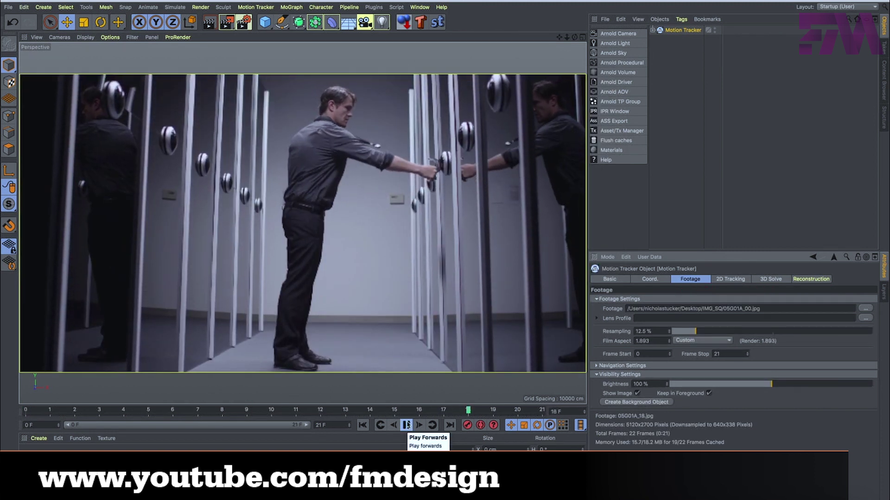
click(406, 425)
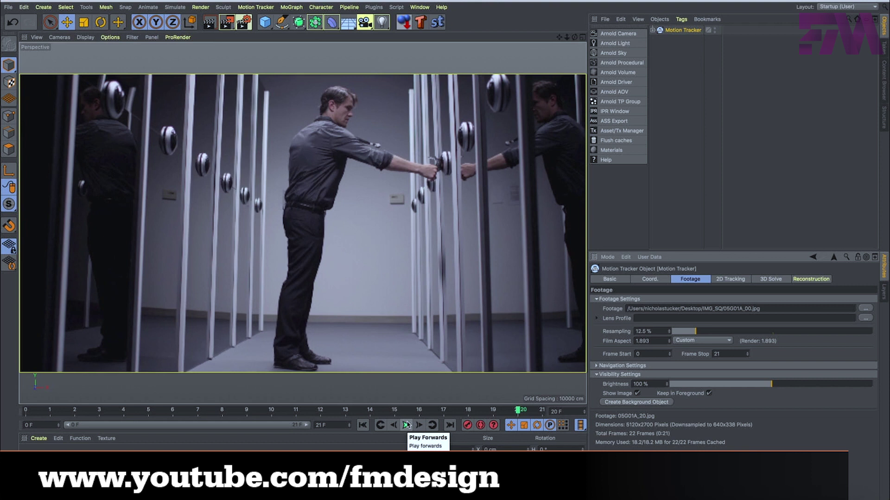
click(362, 425)
Create automatic 2D tracks for the footage and delete the tracks lying on the standing actor.
click(730, 280)
click(638, 330)
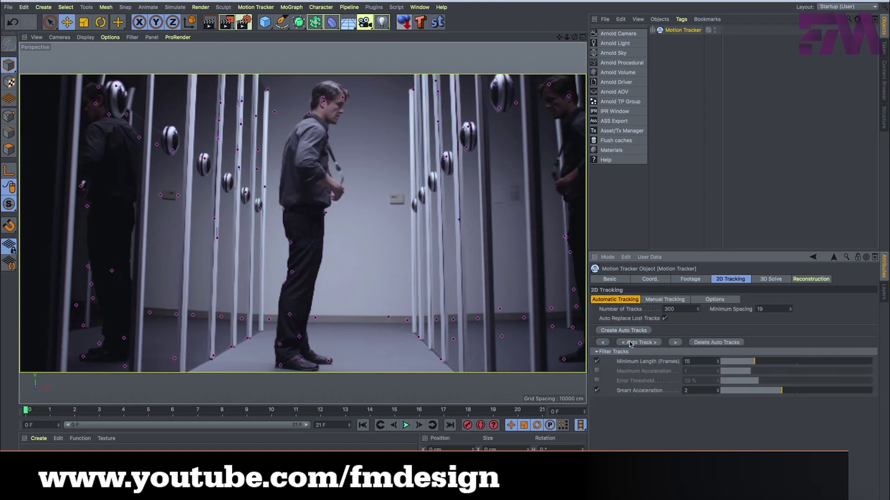
mouse_move(346, 240)
mouse_down()
mouse_move(296, 371)
mouse_move(325, 69)
mouse_move(353, 107)
mouse_up()
key(Delete)
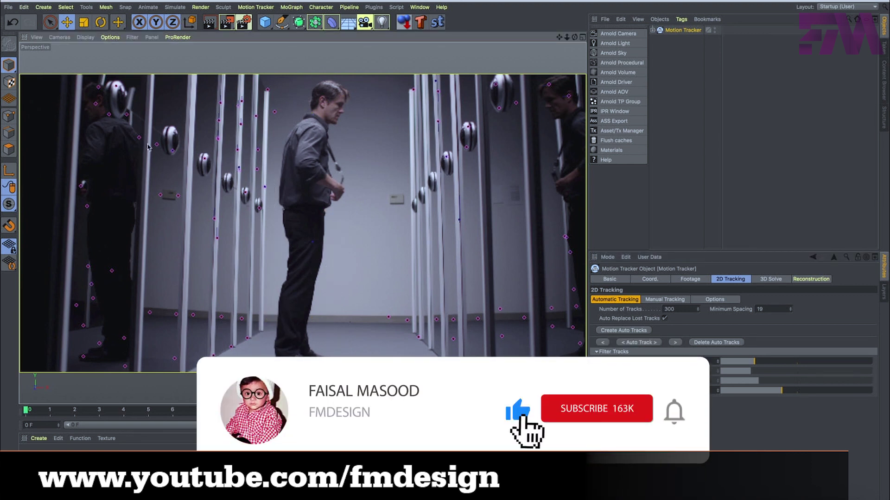
Delete the tracks on the actor's reflections at both sides of the shot.
mouse_move(150, 149)
mouse_down()
mouse_move(81, 180)
mouse_move(79, 352)
mouse_move(83, 343)
mouse_up()
key(Delete)
mouse_move(542, 82)
mouse_down()
mouse_move(573, 123)
mouse_move(540, 336)
mouse_up()
key(Delete)
key(Delete)
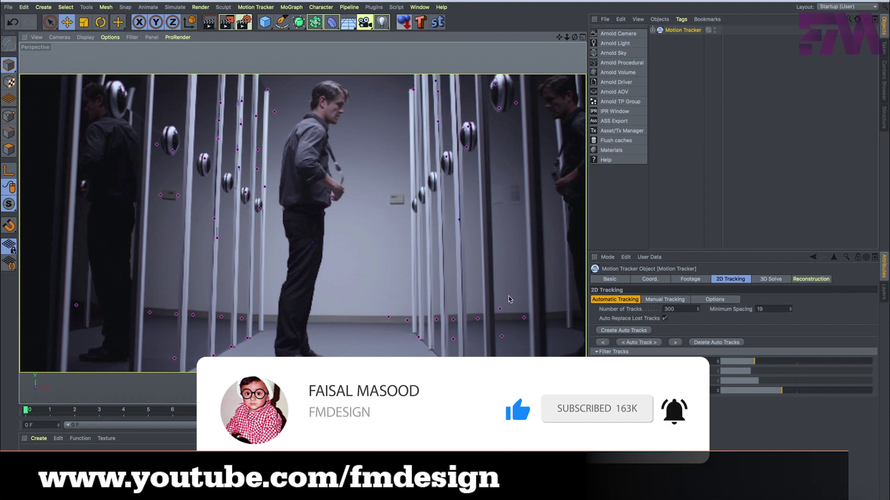
Delete the unwanted tracks near the floor and along the base of the reflective walls.
drag(530, 304, 533, 354)
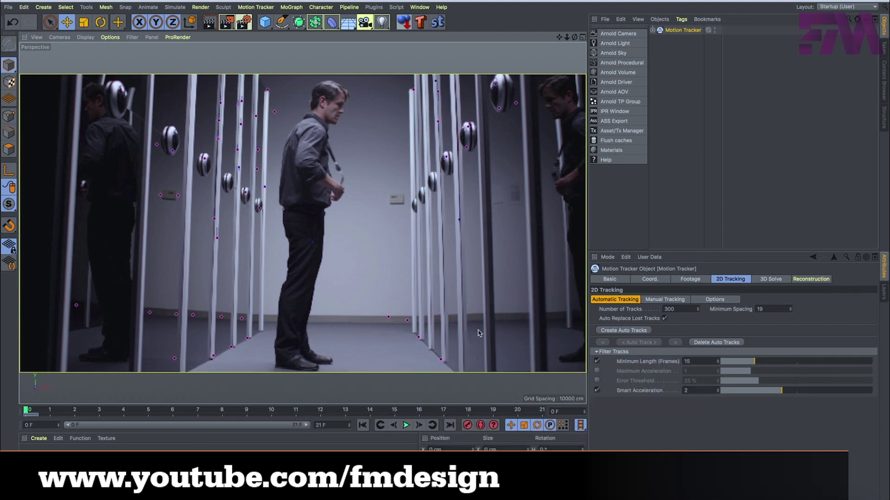
key(Delete)
mouse_move(244, 301)
mouse_down()
mouse_move(232, 301)
mouse_move(262, 325)
mouse_up()
key(Delete)
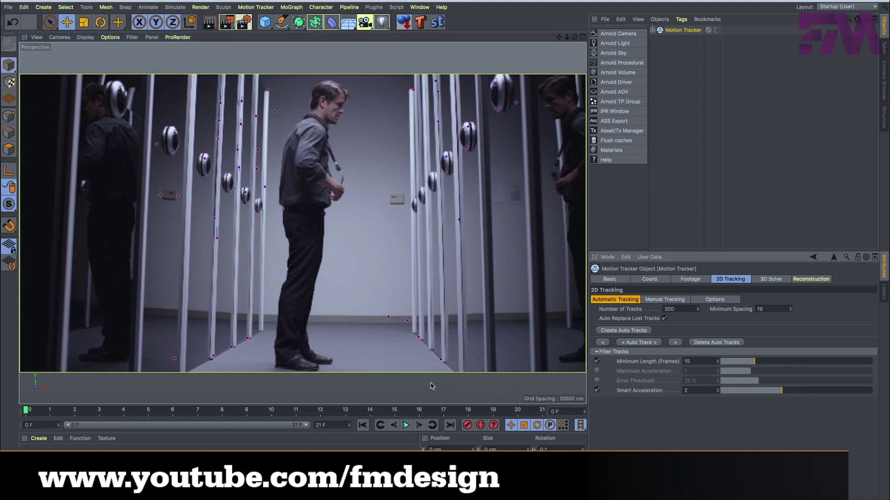
Scrub and play the tracked shot to examine how the remaining tracks follow the footage.
drag(419, 410, 198, 410)
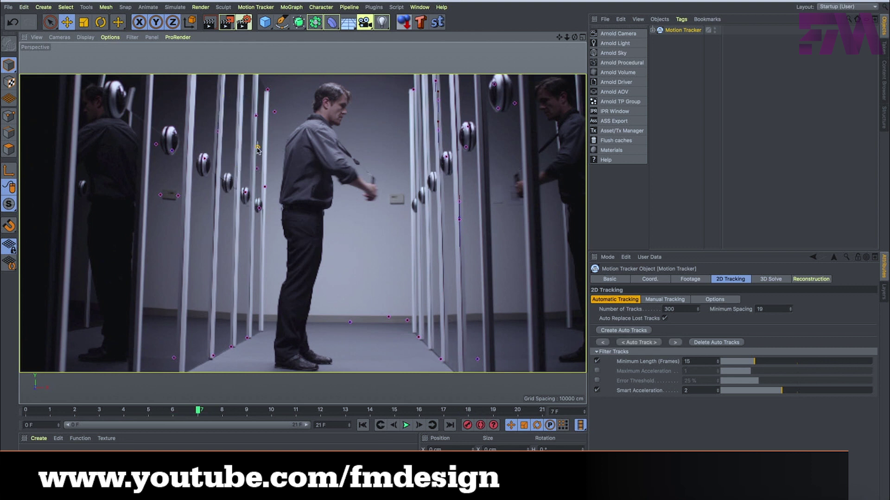
click(406, 425)
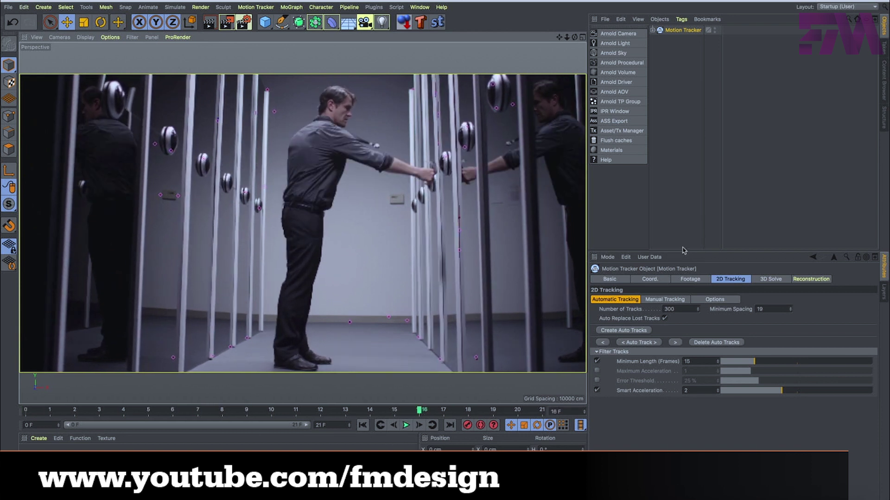
Open the saved project Tracking_A.c4d from the desktop.
key(super+o)
click(380, 101)
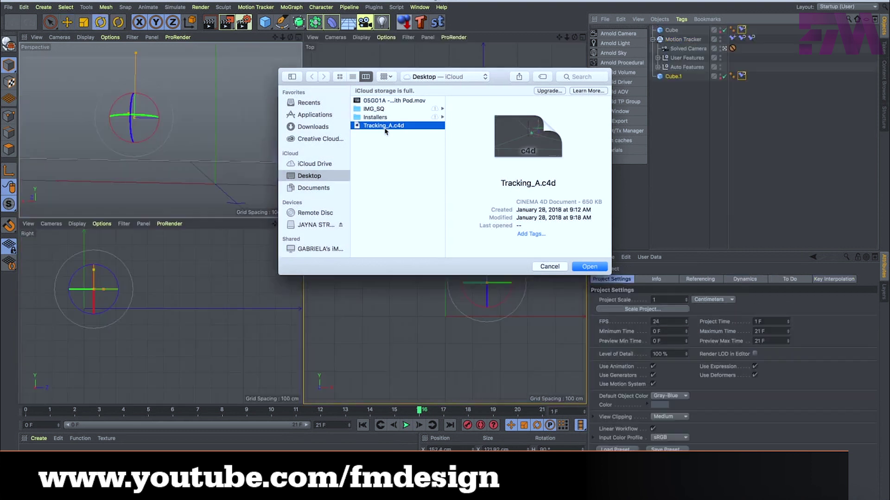
double_click(383, 126)
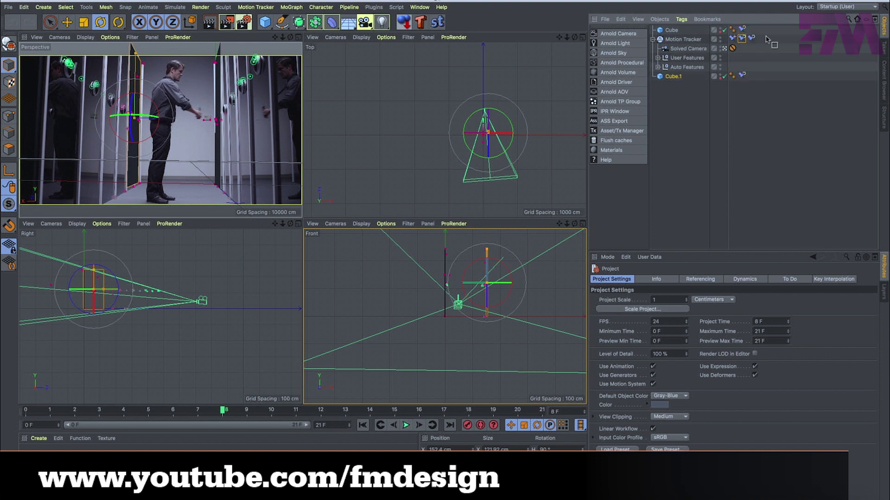
Inspect the Motion Tracker's constraint tags and 2D tracking settings, restoring the earlier selection.
drag(767, 39, 768, 39)
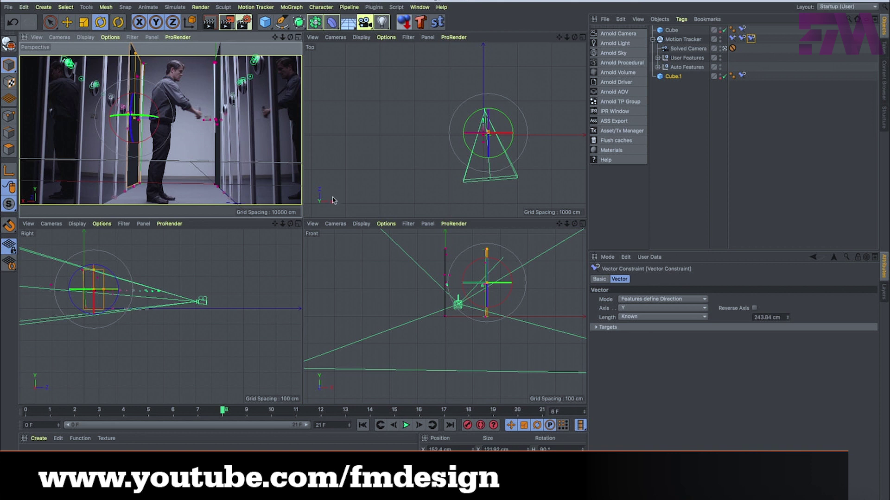
click(692, 50)
click(677, 40)
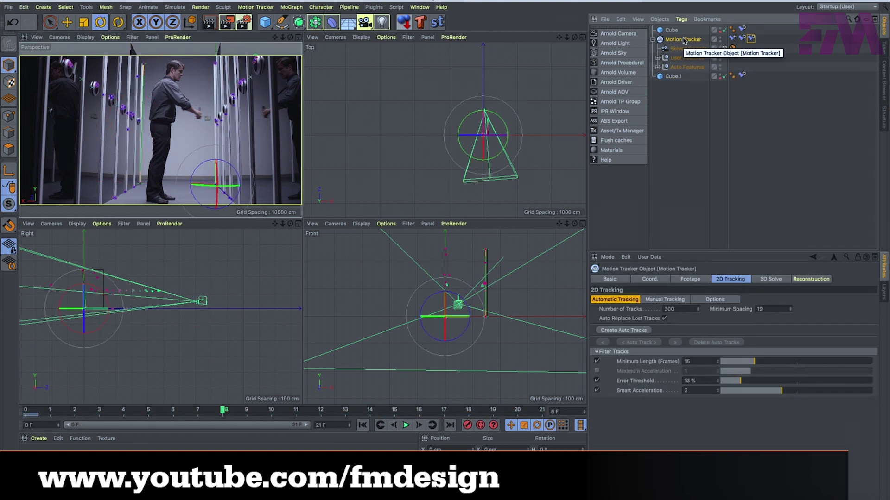
key(ctrl+z)
key(ctrl+z)
key(ctrl+z)
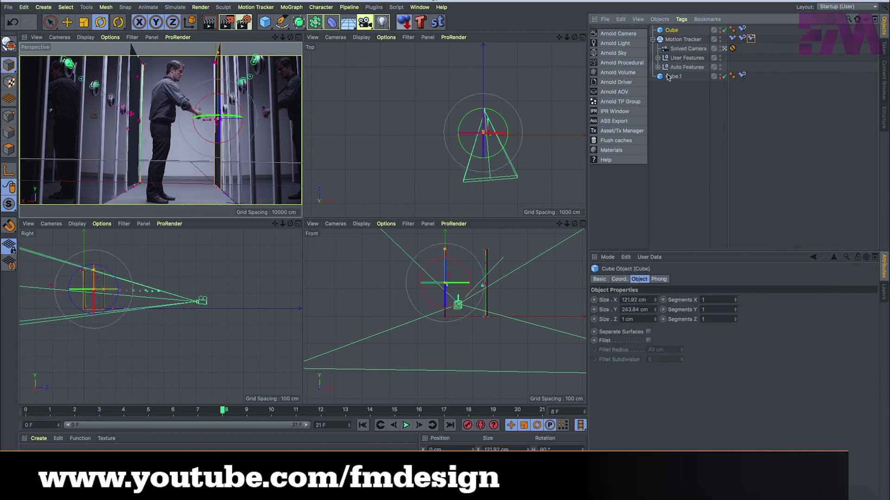
Duplicate Solved Camera, User Features and Auto Features outside the Motion Tracker and paste the copies into a new project.
click(678, 41)
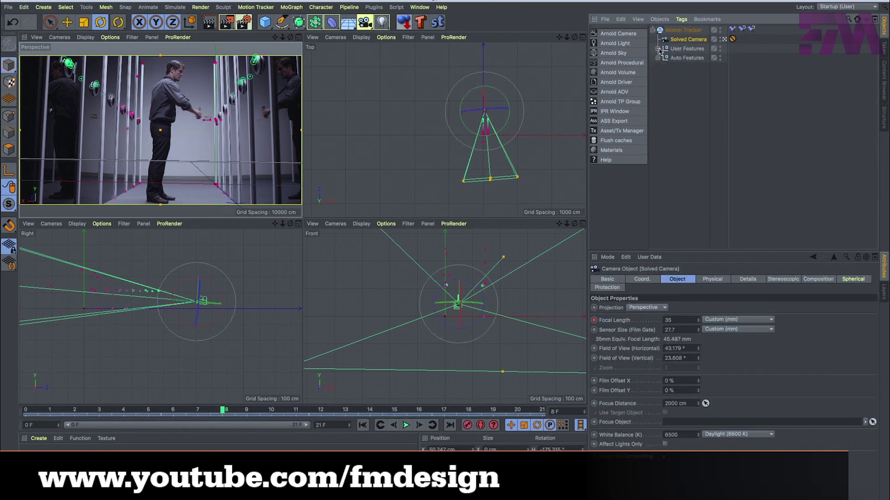
shift+click(683, 59)
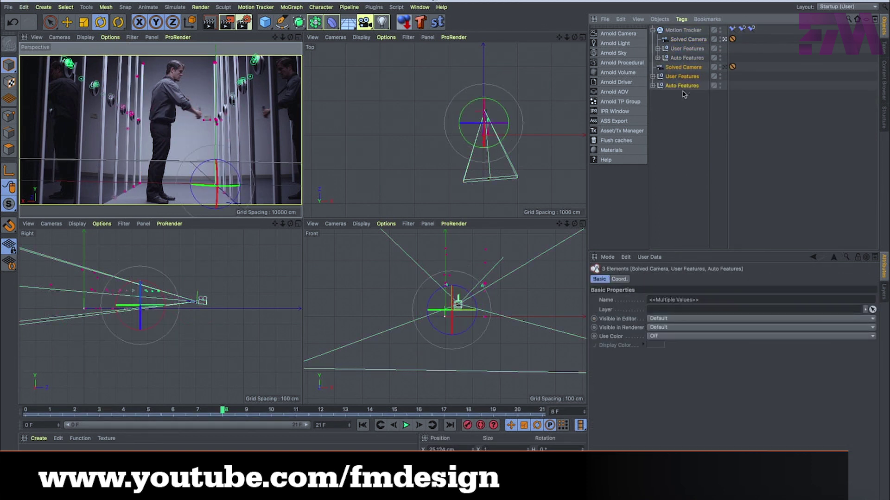
key(ctrl+c)
key(ctrl+n)
key(ctrl+v)
key(h)
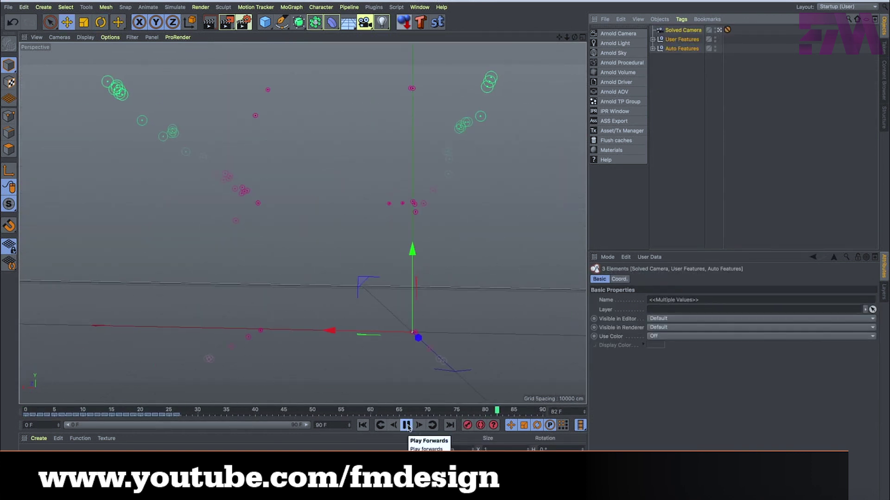
Check the pasted camera's keyframes, and set the project to 24 FPS with a maximum time of 21 F.
drag(169, 414, 177, 412)
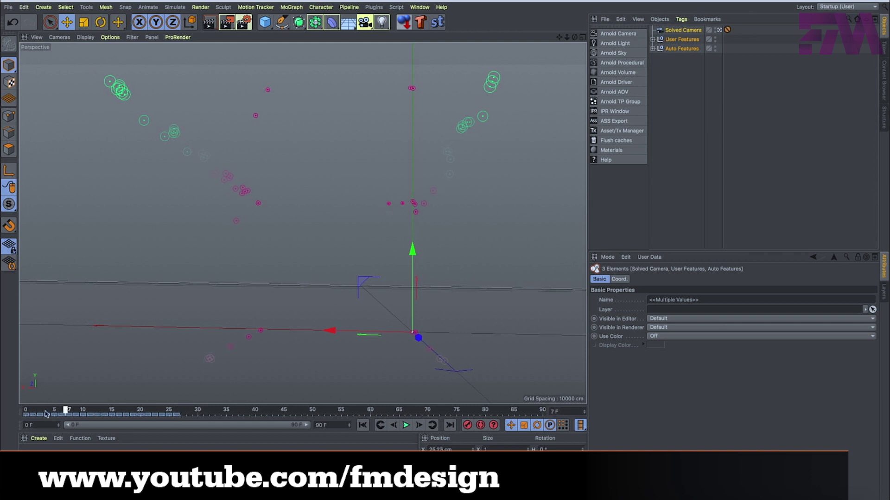
drag(46, 414, 13, 413)
key(ctrl+d)
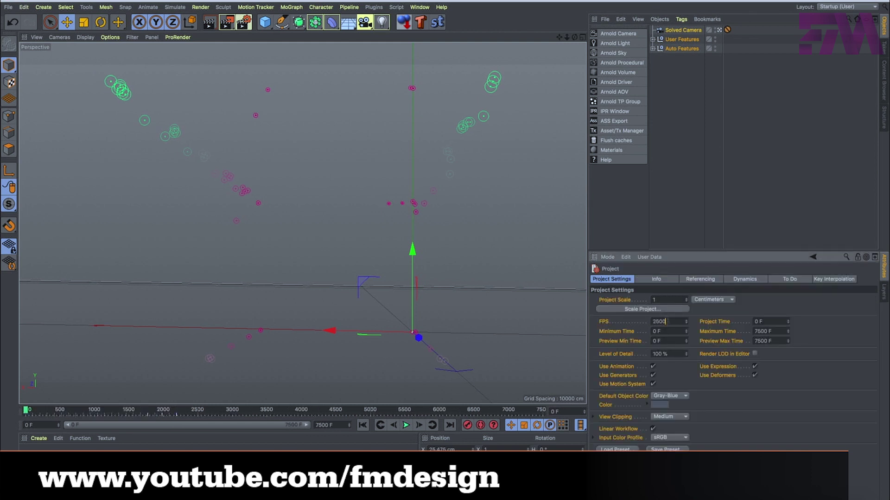
click(180, 411)
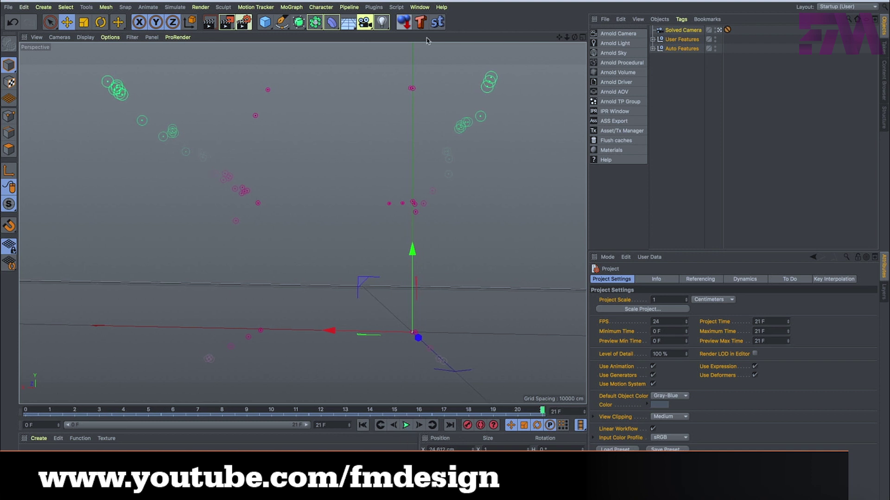
Open Intro_shots_v3.c4d from the Intro_shots folder within Project Files on the external drive.
key(super+o)
click(321, 224)
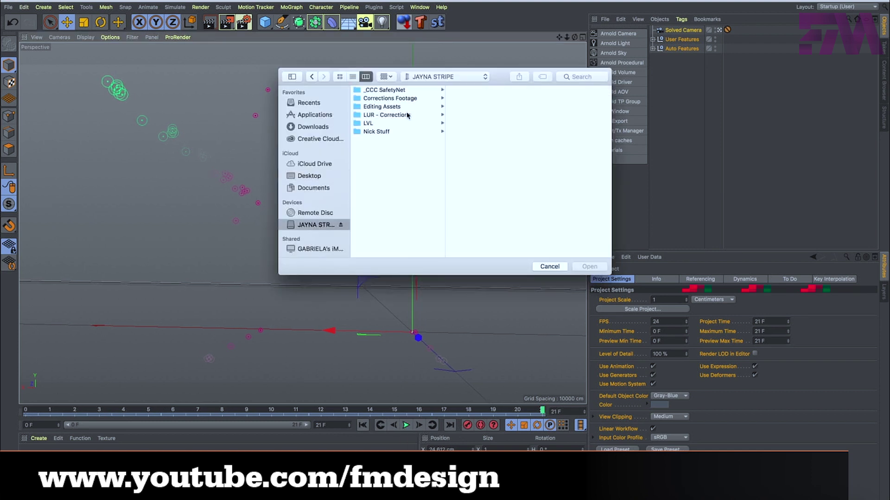
click(401, 118)
click(484, 106)
click(551, 98)
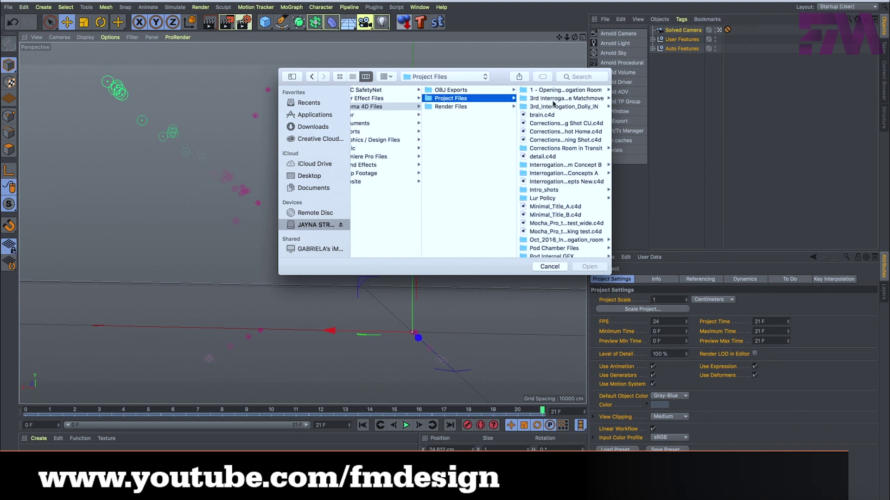
scroll(566, 179, down, 5)
scroll(566, 176, up, 5)
click(563, 189)
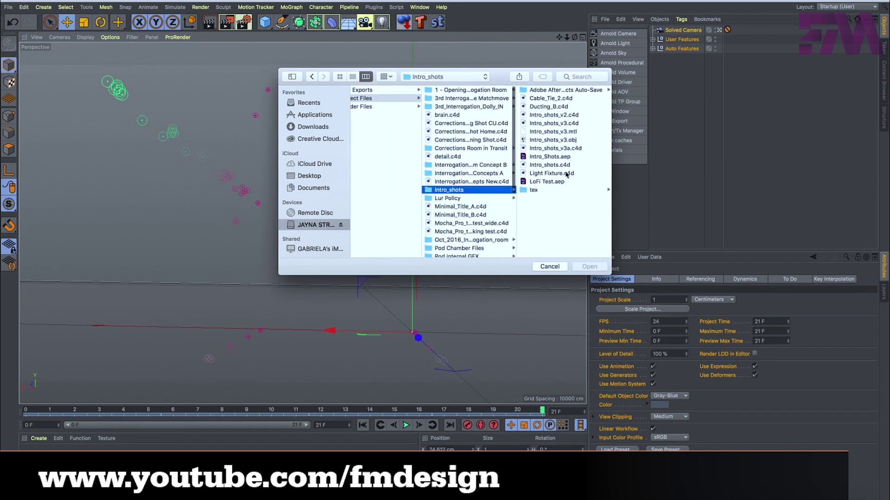
click(593, 124)
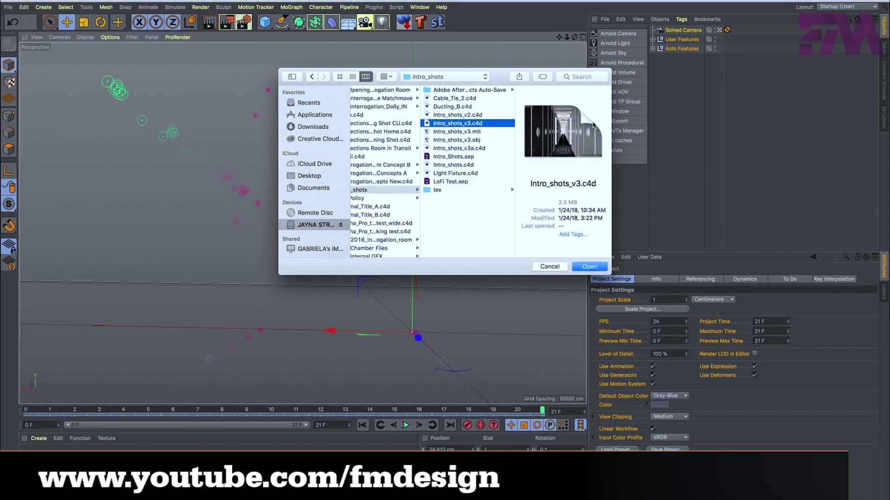
key(Return)
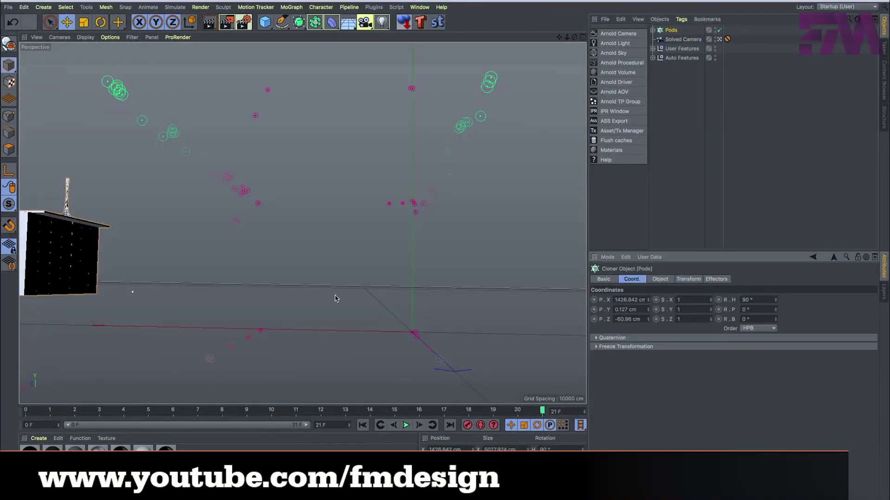
Show all four views, move the Pods cloner around the solved camera, and set its grid count to 2, 1, 3.
middle_click(336, 298)
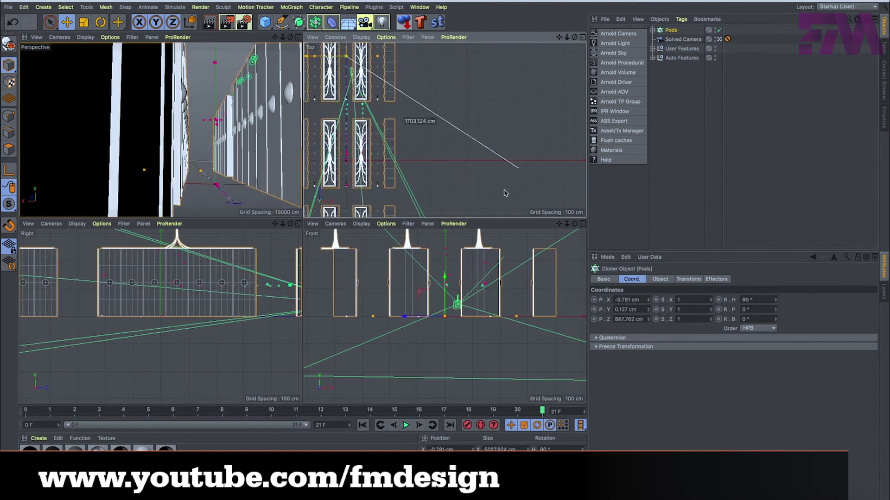
click(660, 279)
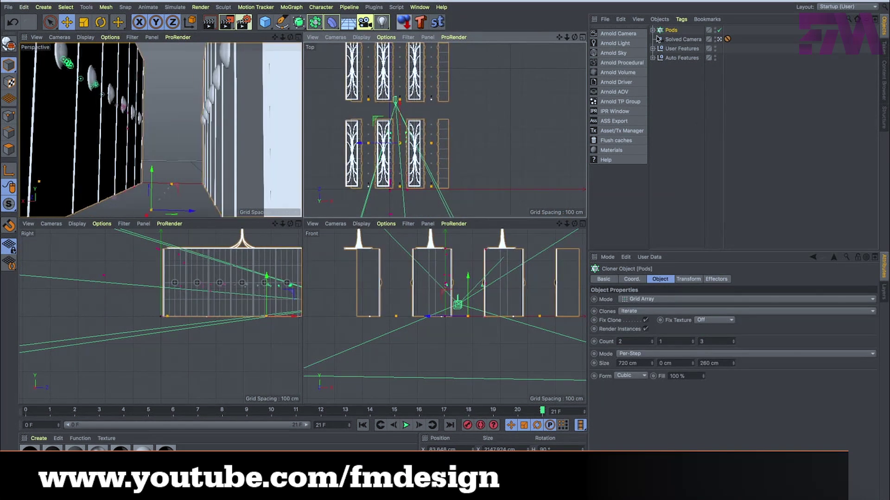
Select the Door - Left null in the Pods hierarchy, and move the Pods cloner to about X 75 cm and Z 365 cm.
click(693, 123)
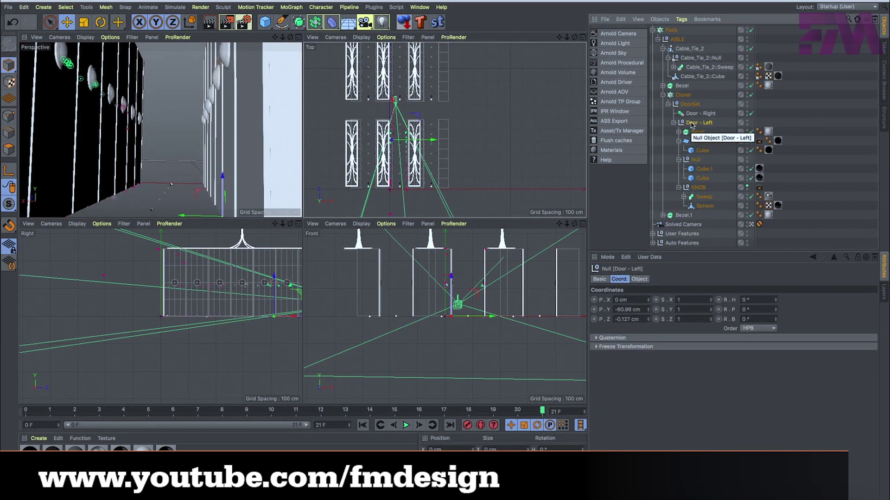
key(super+shift+z)
key(super+shift+z)
key(super+shift+z)
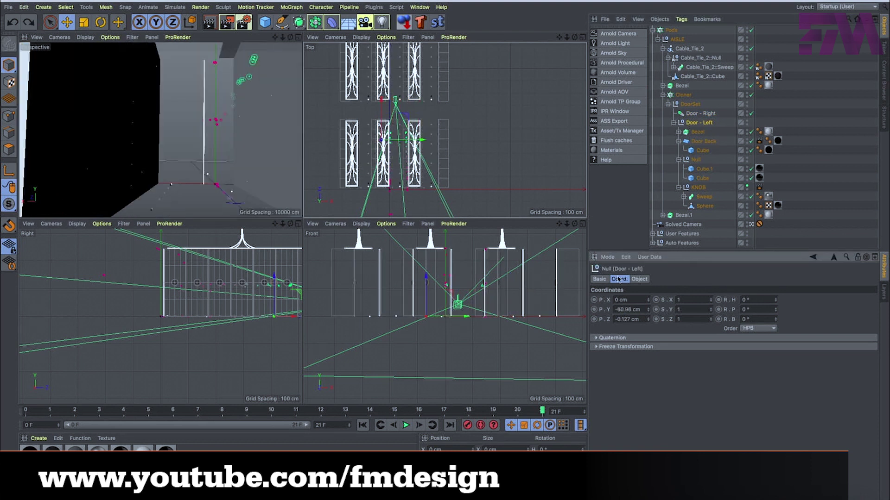
key(super+shift+z)
key(super+shift+z)
key(super+shift+z)
key(super+shift+z)
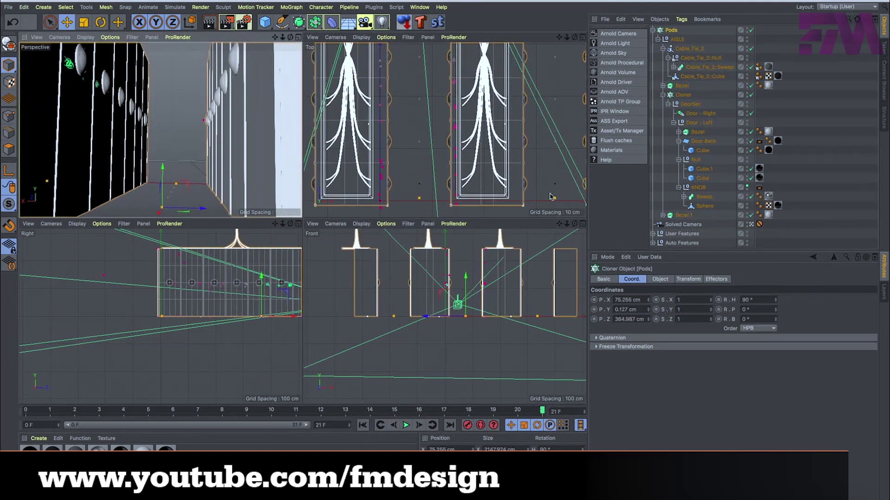
Move the Door - Left null to about -77 cm on Y, and shift the first Bezel to about 81 cm on Z.
click(691, 123)
key(super+shift+z)
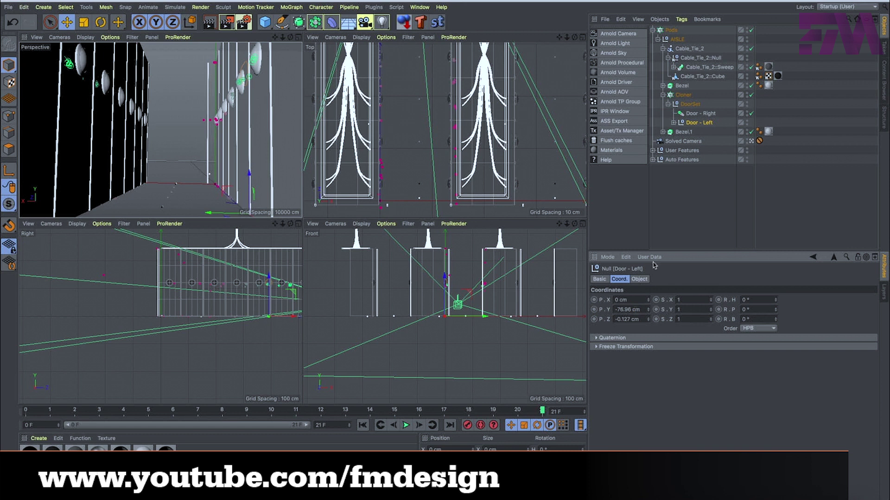
key(super+shift+z)
key(super+shift+z)
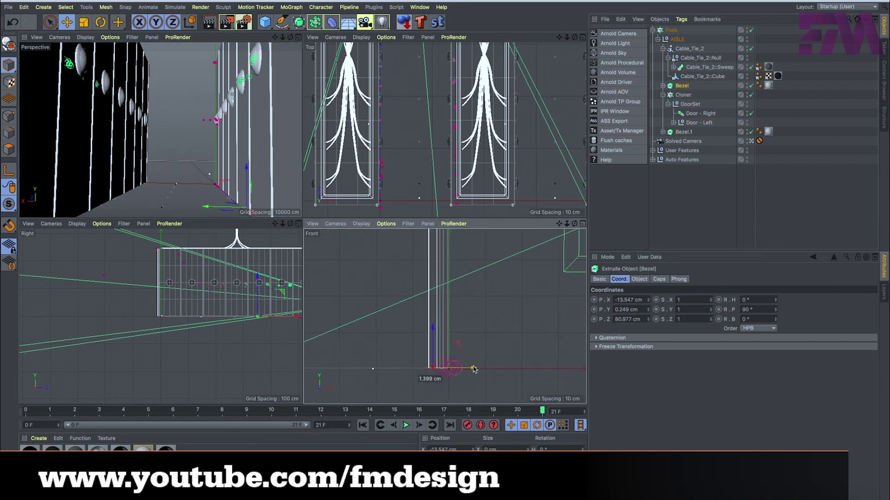
Add a Background object and apply the live-action corridor footage material to it.
key(super+shift+z)
key(super+shift+z)
key(super+shift+z)
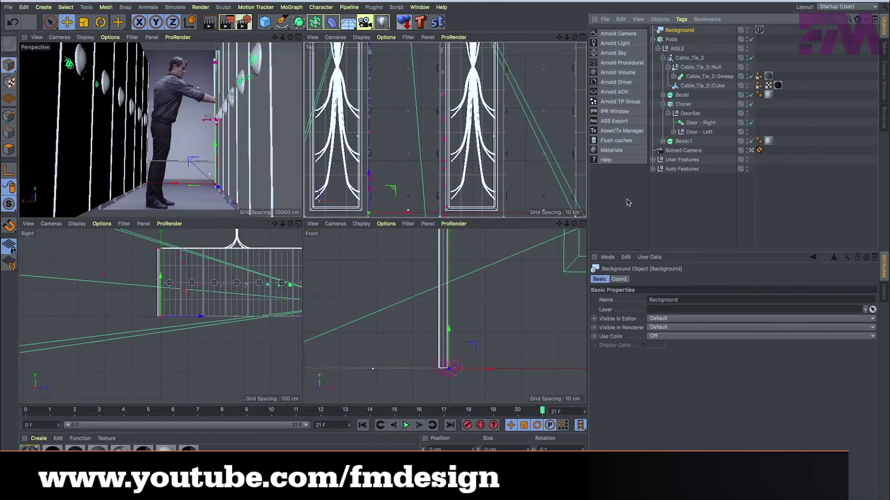
Lower the Pods cloner slightly and play the shot to check its alignment with the footage.
key(super+shift+z)
key(super+shift+z)
key(super+shift+z)
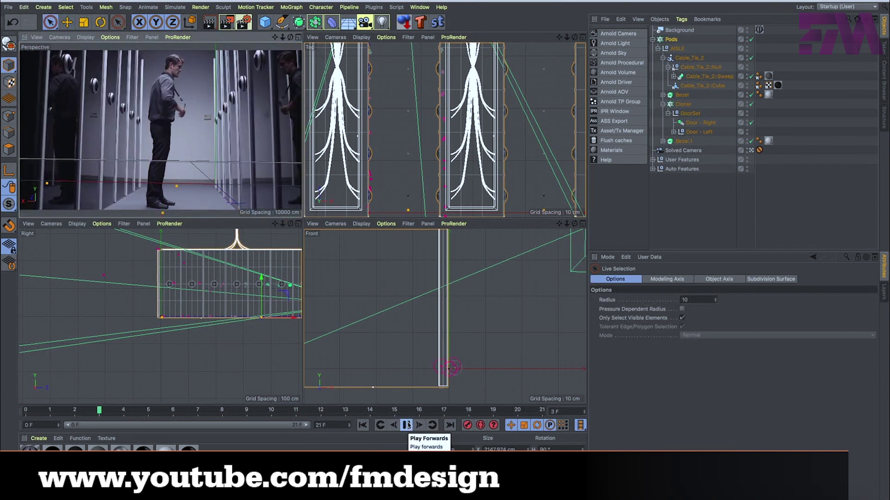
Copy Cable Overheads, Ventilation, WALL, Overhead and Floor from the full corridor project into the tracked project, grouped under a null.
key(super+shift+z)
key(super+shift+z)
key(super+shift+z)
key(super+shift+z)
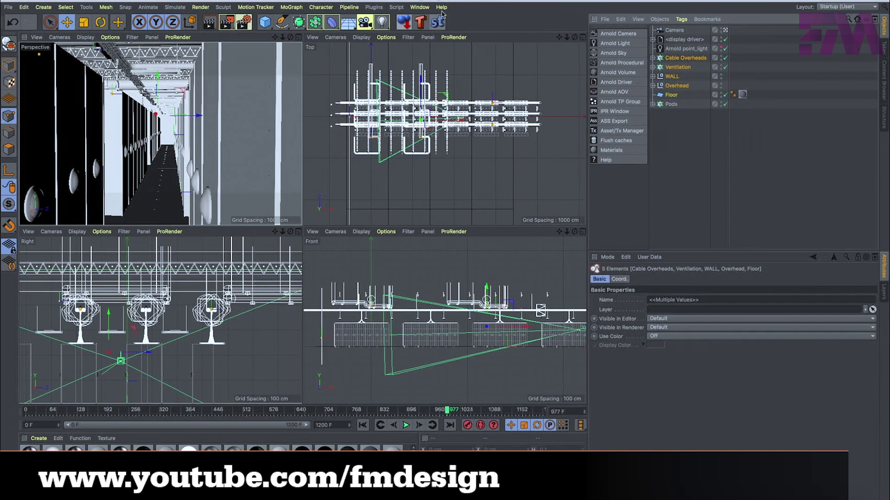
key(super+shift+z)
key(super+shift+z)
key(super+shift+z)
key(super+shift+z)
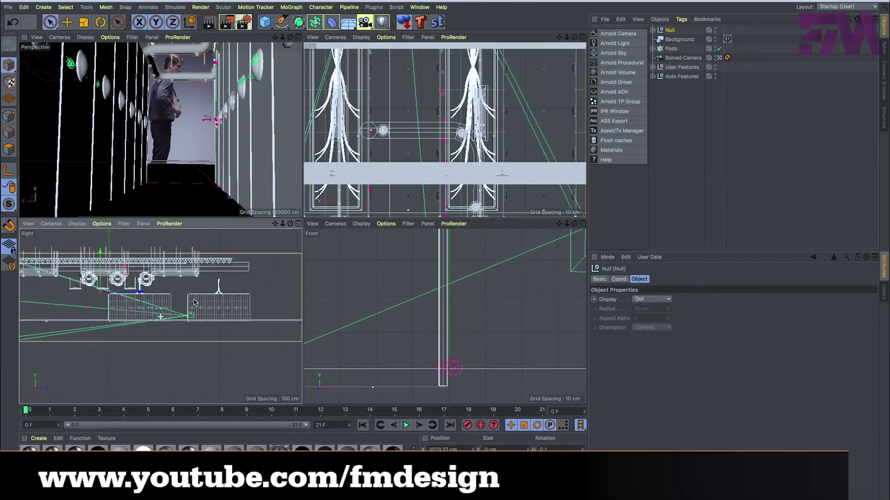
Rotate the null holding the imported corridor parts to a heading of 90°.
key(super+shift+z)
key(super+shift+z)
key(super+shift+z)
key(super+shift+z)
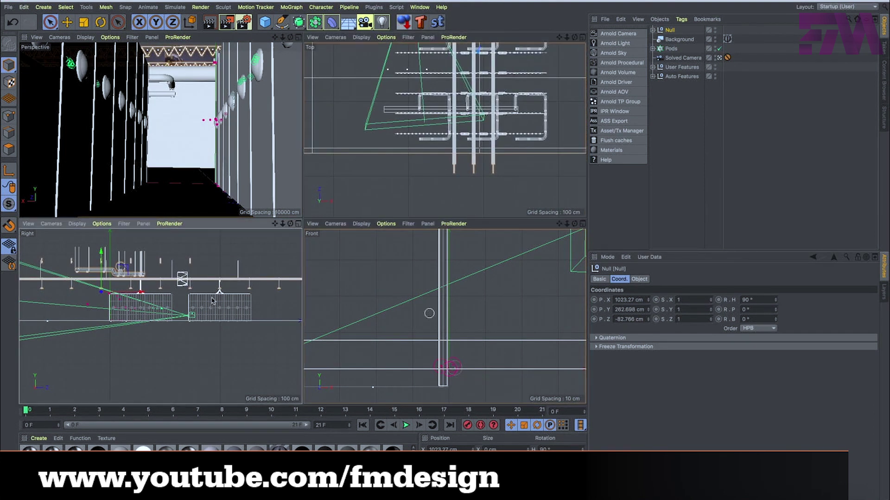
Move the corridor null to about X 67 cm and Z 1410 cm so the set surrounds the solved camera's view.
key(super+shift+z)
key(super+shift+z)
key(super+shift+z)
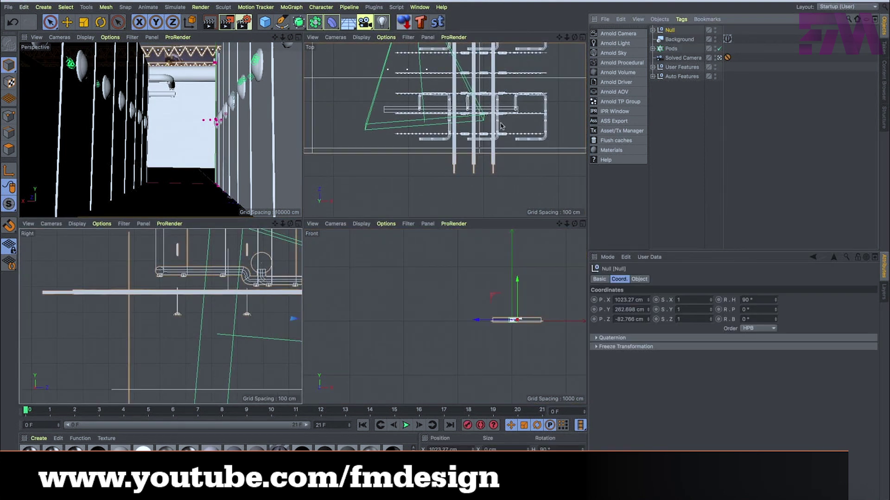
key(super+shift+z)
key(super+shift+z)
key(super+shift+z)
key(super+shift+z)
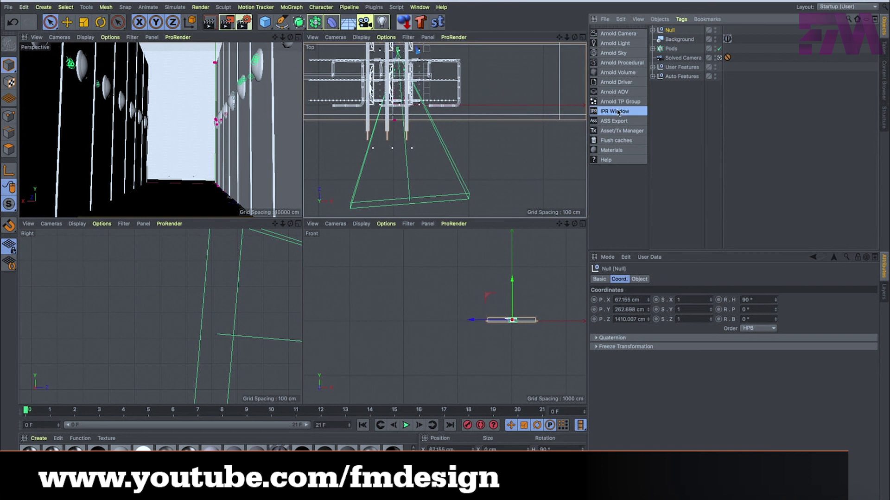
Reopen the recent project Match Shot A.c4d and open the Arnold IPR window.
click(614, 112)
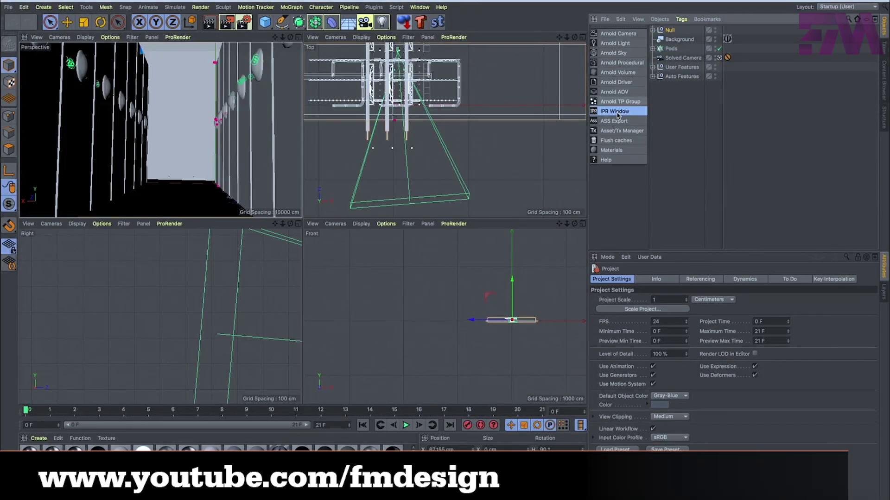
click(615, 111)
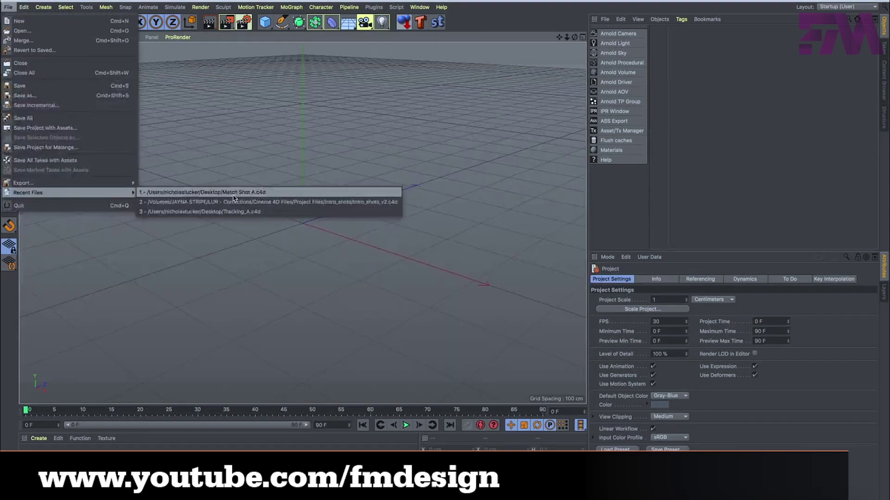
click(233, 192)
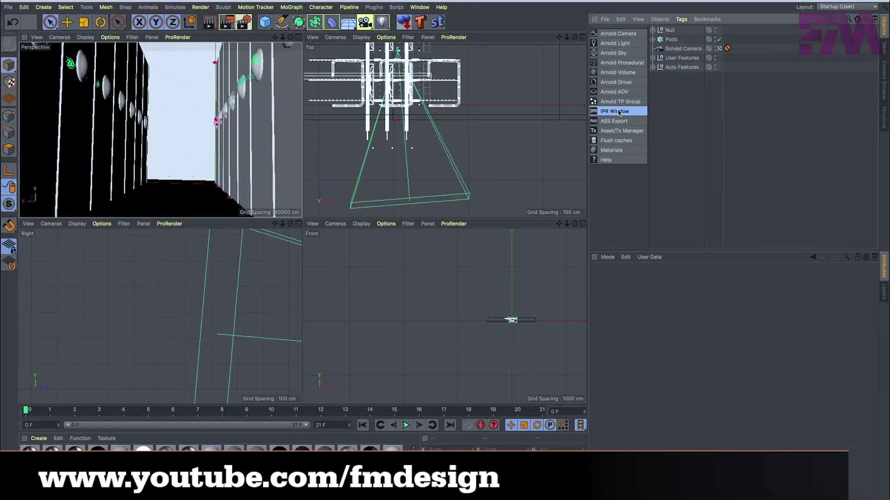
click(619, 112)
Inspect the metal standard_surface material, and restart the live Arnold preview of the corridor.
key(shift+F10)
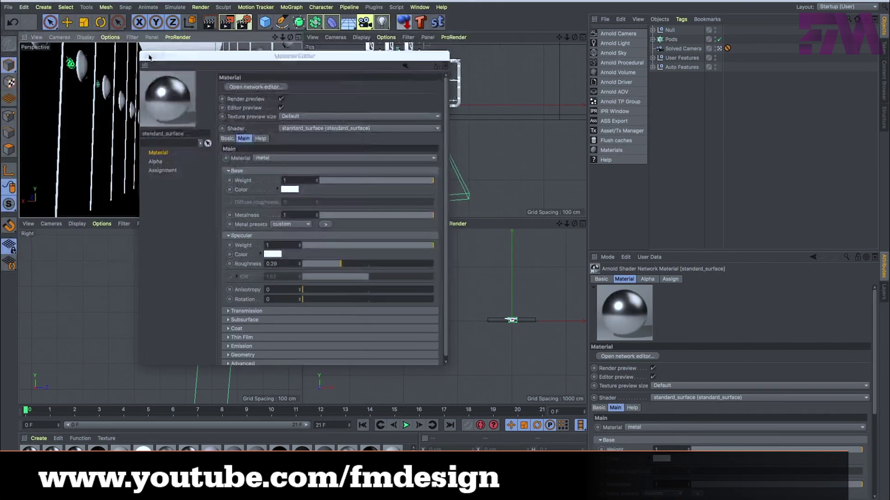
click(145, 56)
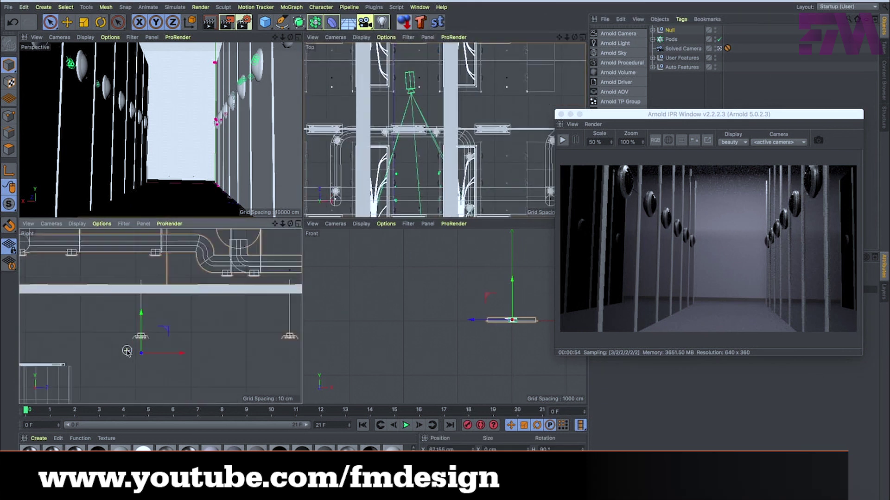
click(563, 140)
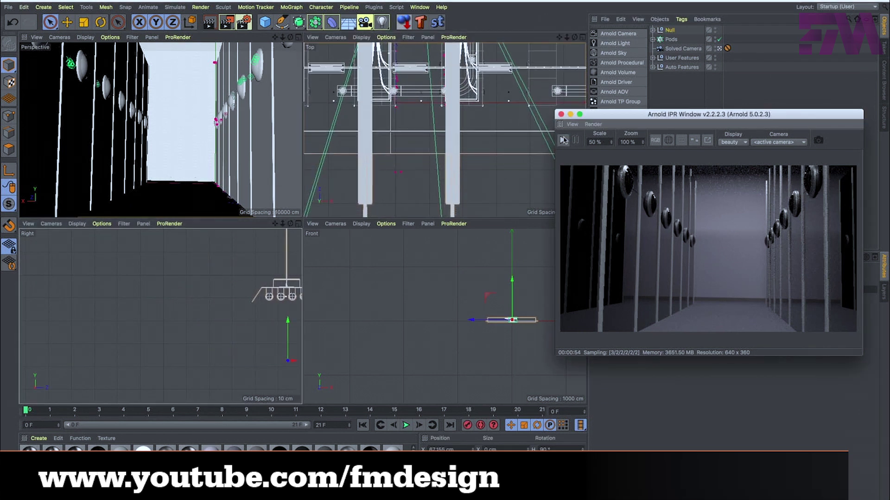
click(564, 139)
Select the Light Grid cloner in the Overhead group and open the Arnold IPR window for it.
click(652, 31)
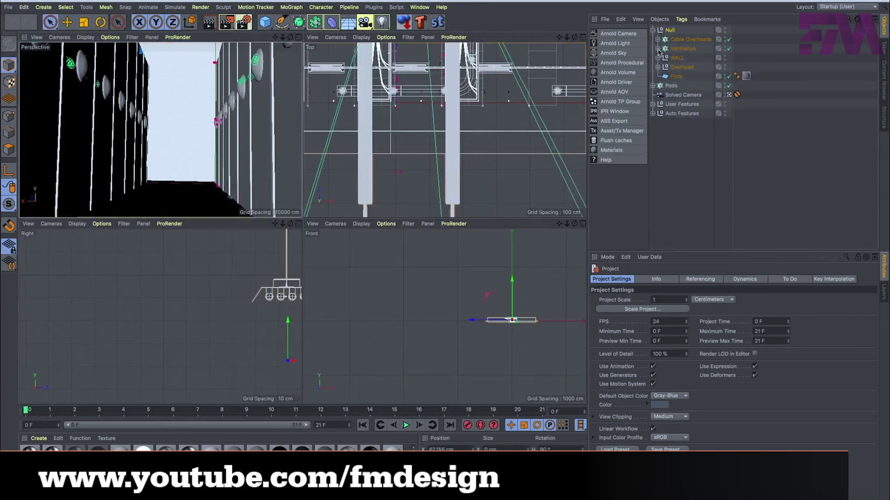
click(685, 86)
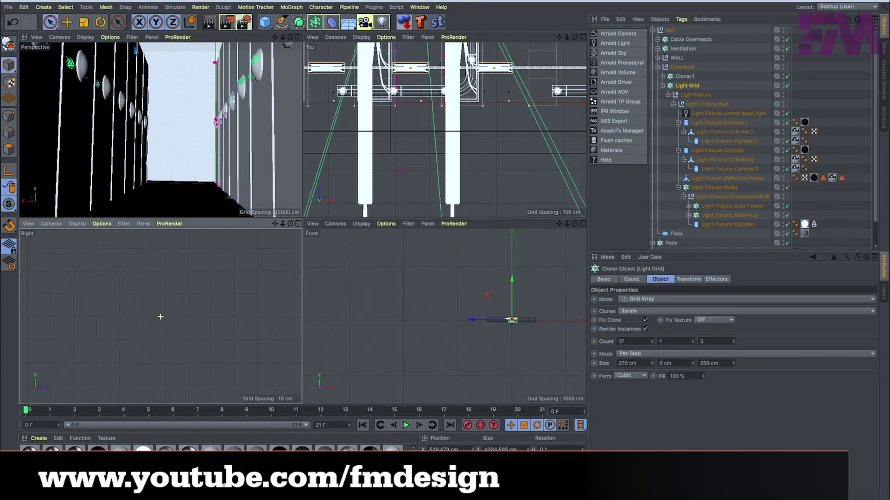
click(615, 111)
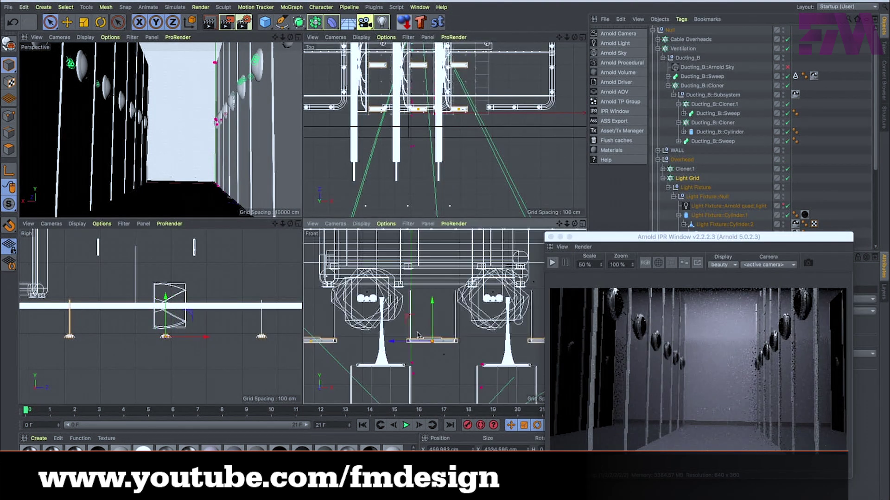
Shift the Light Grid sideways and try it lower, restarting the live render to compare its lighting with the footage.
click(555, 263)
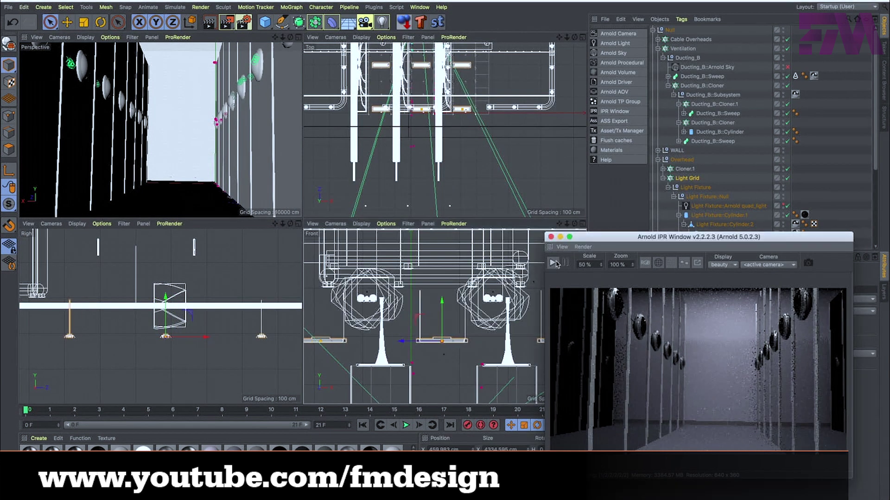
click(554, 264)
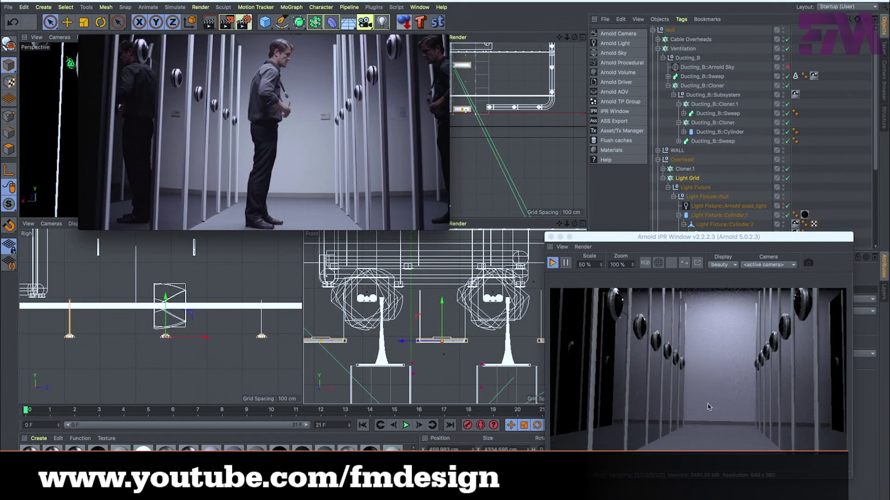
click(552, 263)
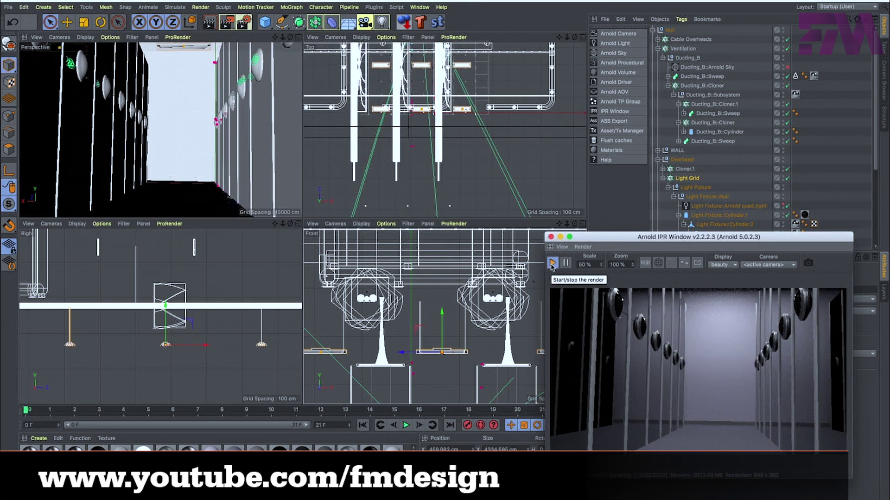
Reposition the Light Grid along the corridor to about X 510 cm, rerunning the live render to judge the lighting.
click(384, 349)
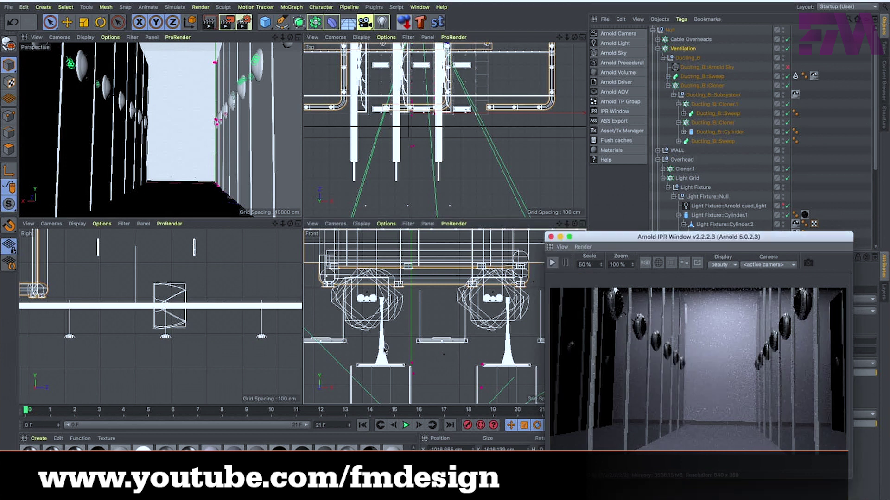
click(437, 340)
click(554, 264)
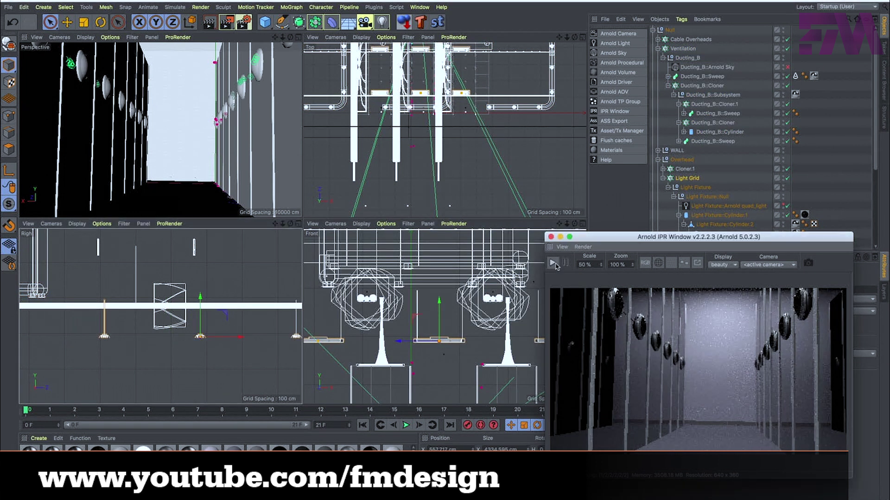
key(super+shift+a)
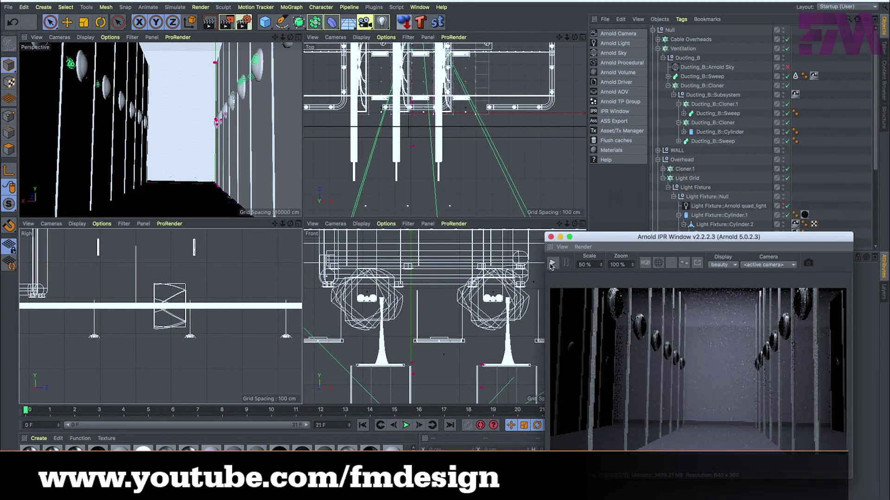
click(551, 263)
key(super+z)
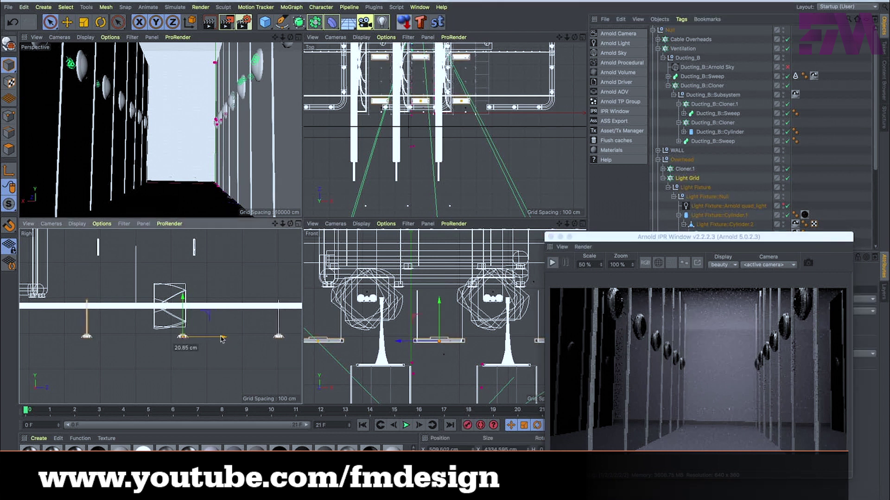
Give the light fixture's Arnold quad_light a soft edge of 0 and a spread of 0.6, and offset it about 25 cm along the corridor.
drag(580, 237, 240, 62)
click(728, 206)
scroll(709, 301, down, 3)
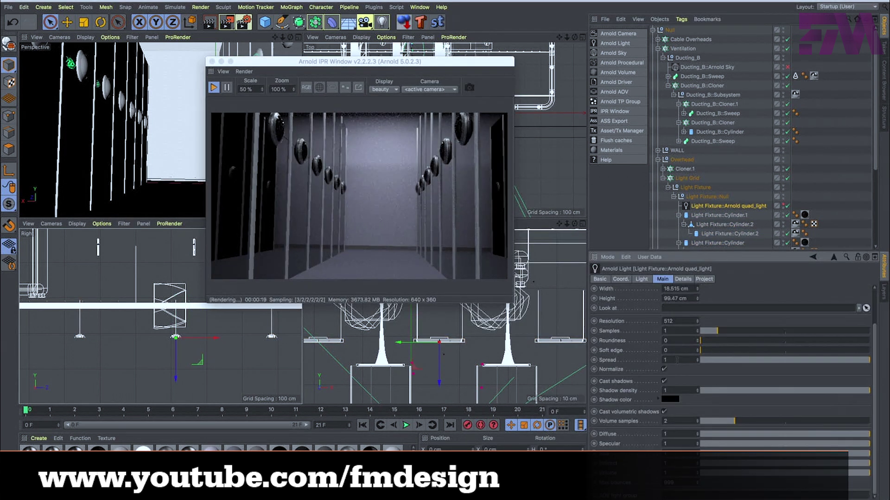
double_click(672, 350)
text(0)
key(Tab)
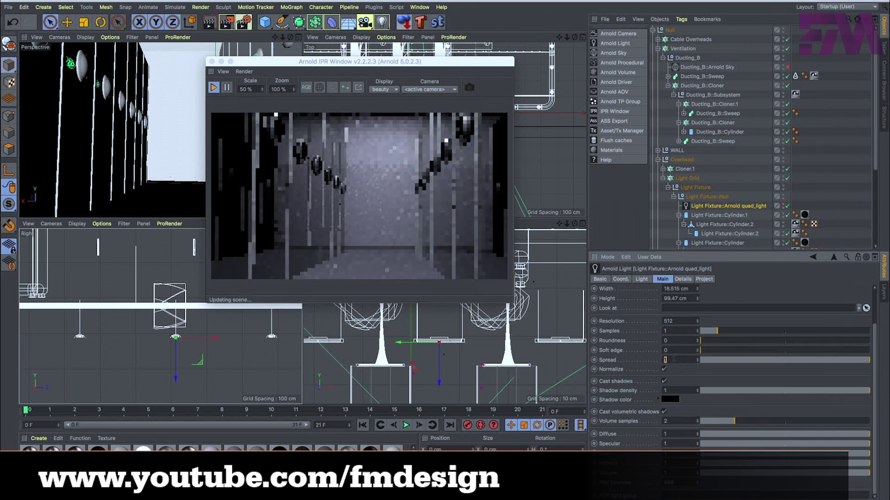
text(0.6)
key(Return)
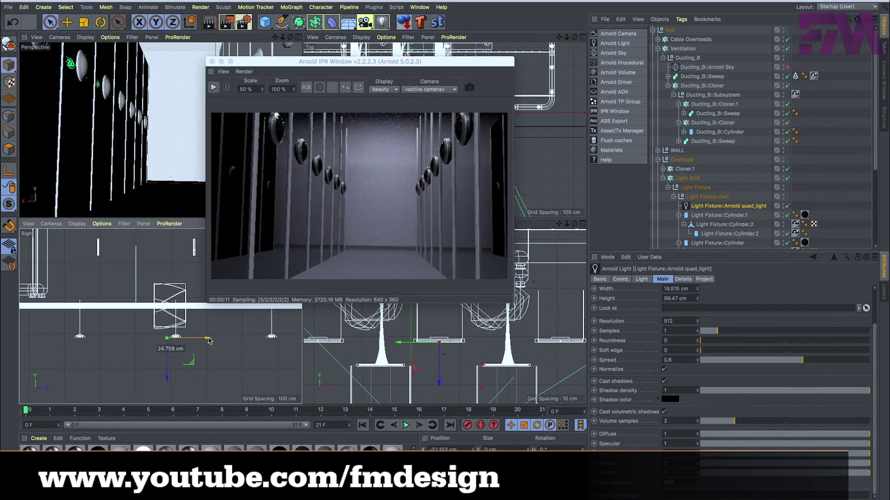
drag(342, 61, 10, 25)
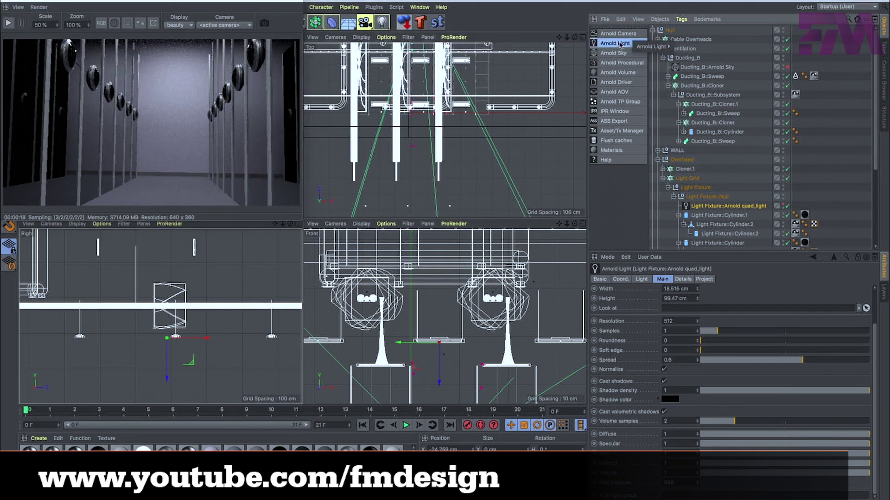
Add an Arnold point light between the pods and set its specular contribution to 0.
click(615, 43)
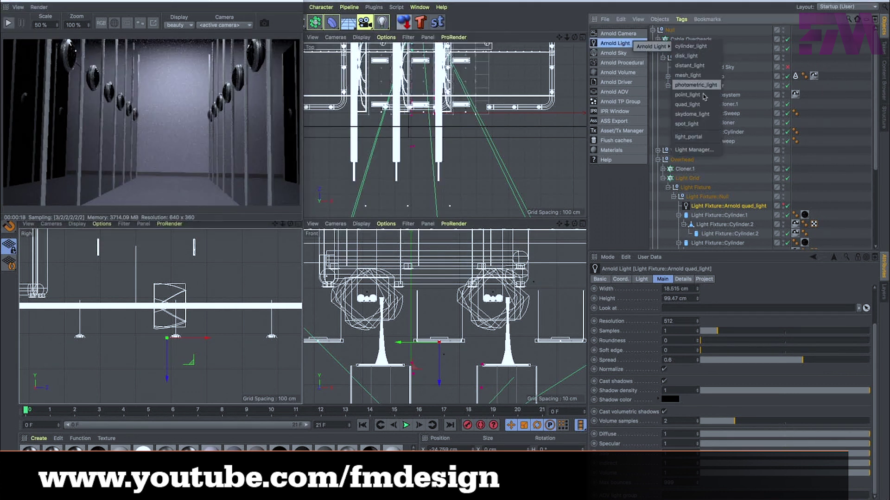
click(704, 96)
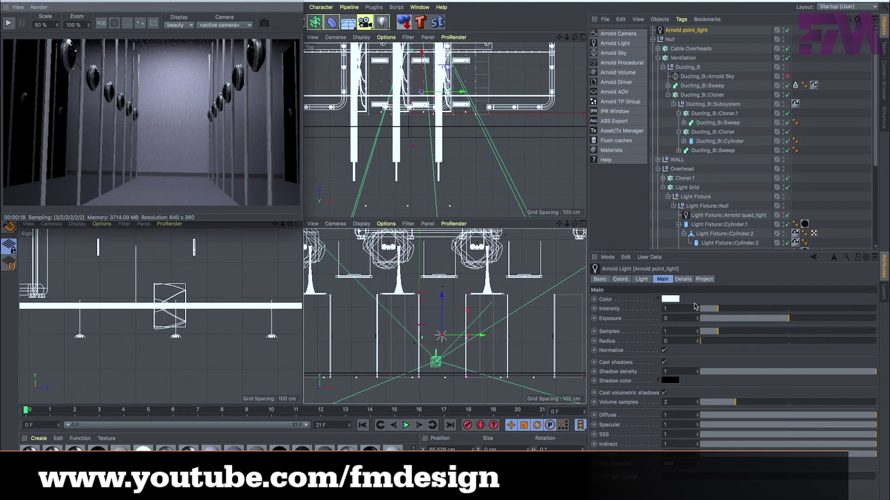
click(676, 424)
text(0)
key(Return)
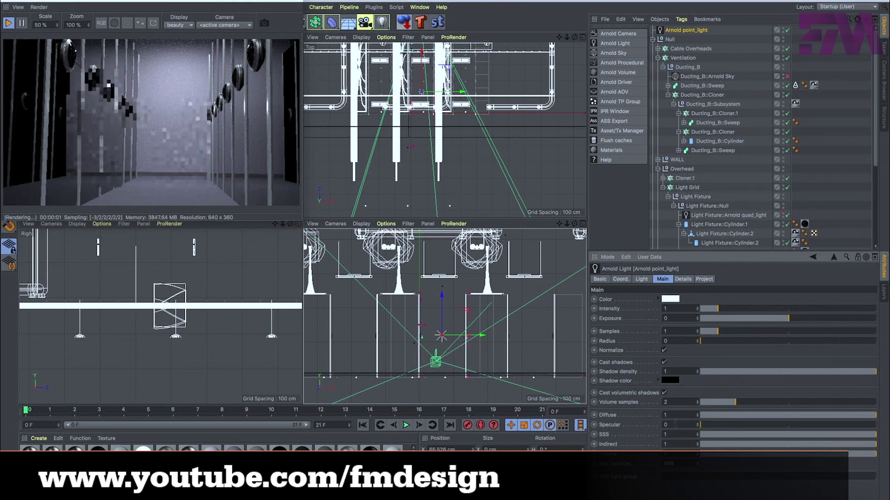
Lower the Arnold point light between the pods and set its intensity to 0.6.
drag(441, 336, 442, 353)
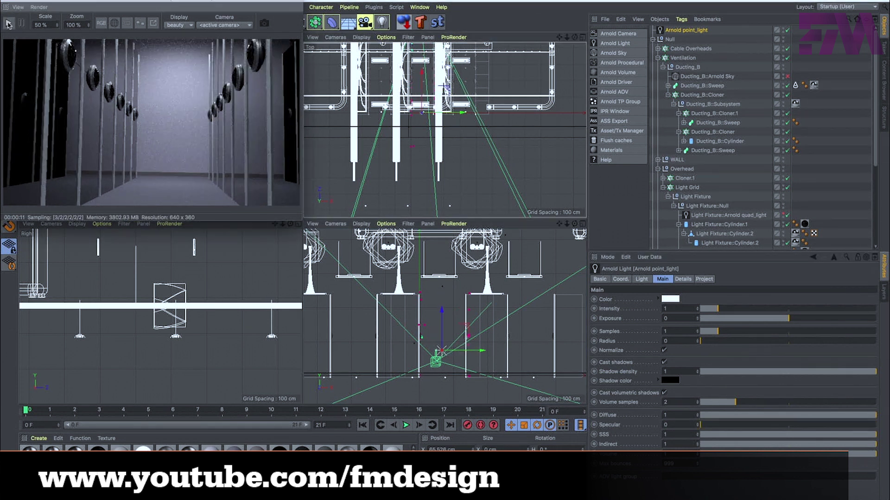
click(677, 308)
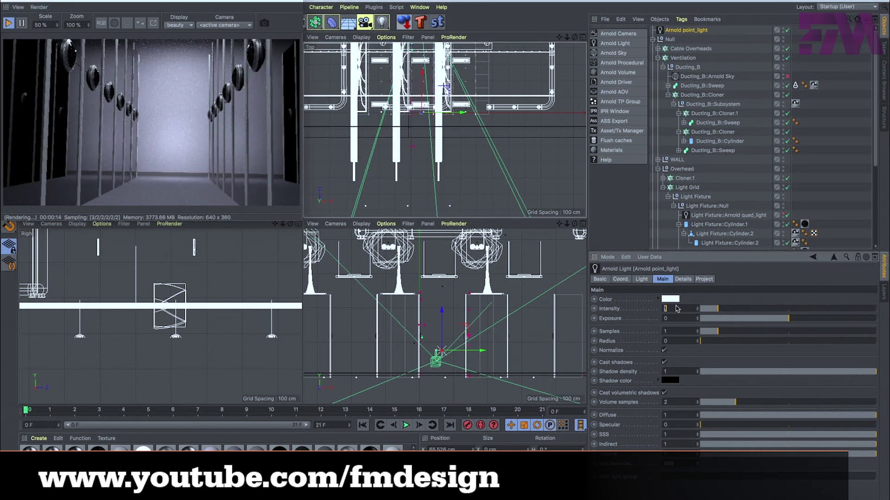
text(0.6)
key(Return)
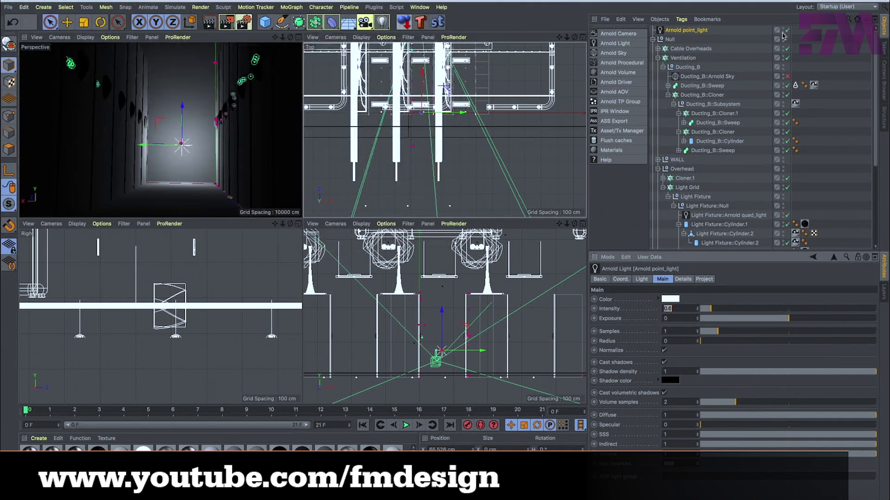
Play the shot in the enlarged perspective view to check how the corridor set follows the camera.
middle_click(243, 171)
click(406, 425)
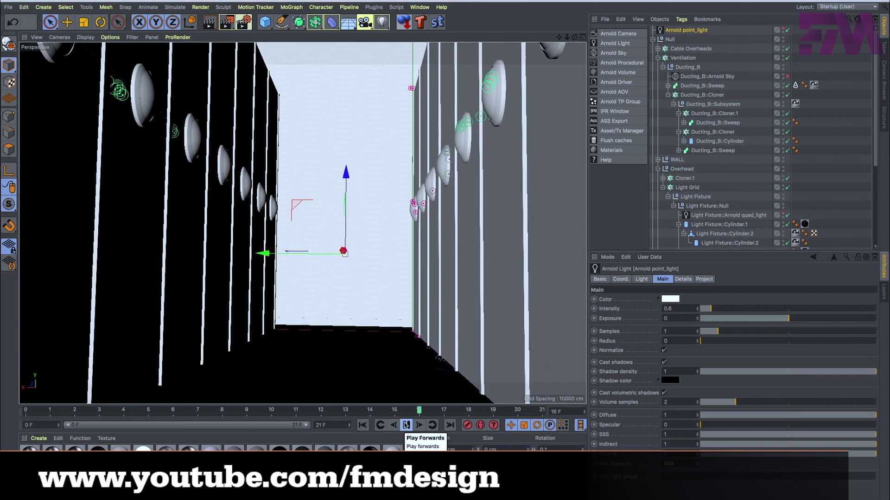
click(405, 425)
Try a focal length of 17.5 mm on the Solved Camera partway through the shot.
click(657, 41)
click(714, 198)
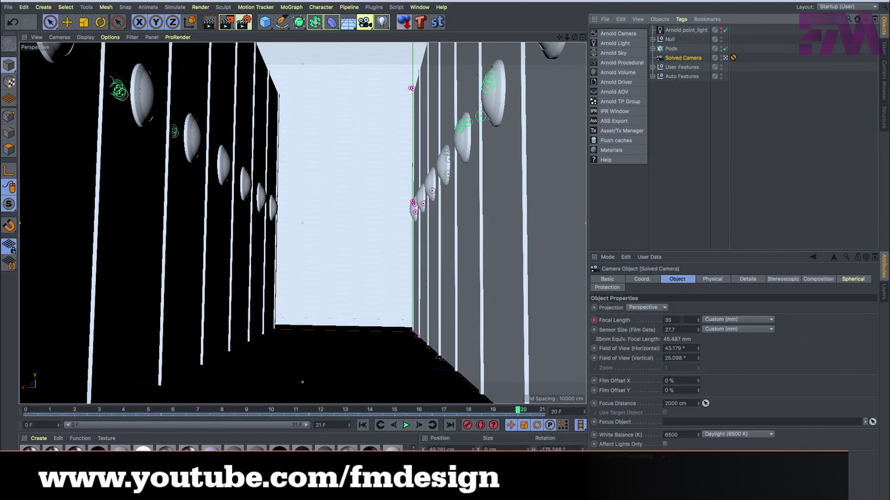
scroll(649, 300, down, 1)
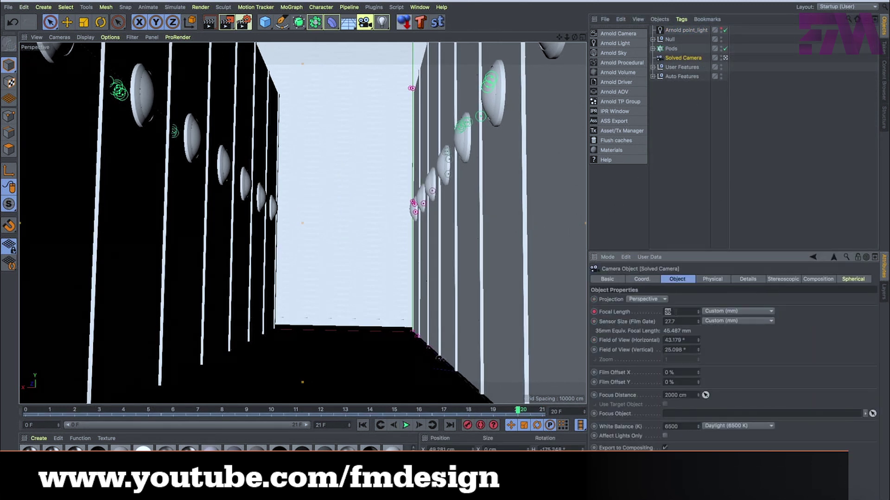
key(Return)
key(f)
key(f)
key(f)
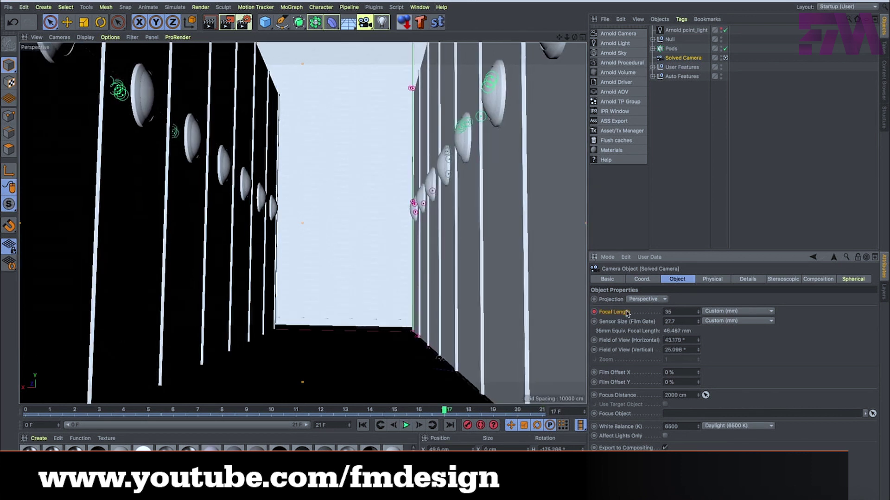
right_click(623, 315)
click(734, 338)
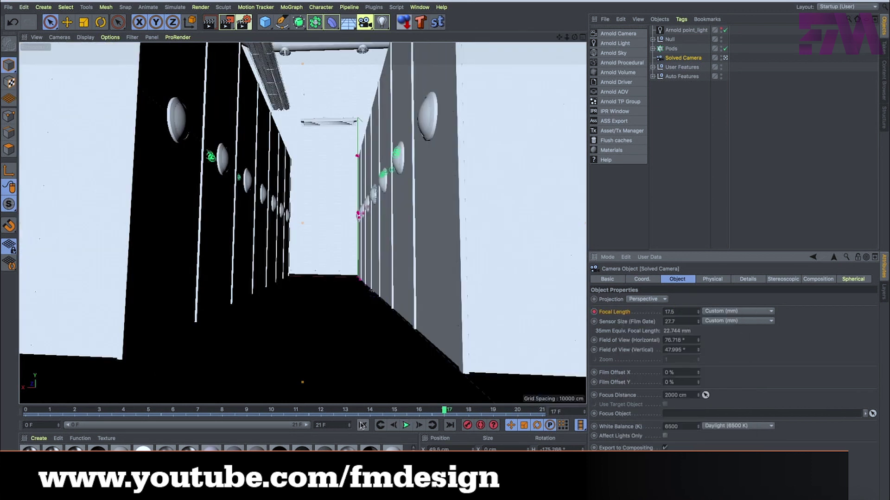
Delete the Solved Camera's focal length animation track, set the focal length to 17.5 mm, and play the shot.
click(362, 425)
right_click(619, 315)
mouse_move(644, 319)
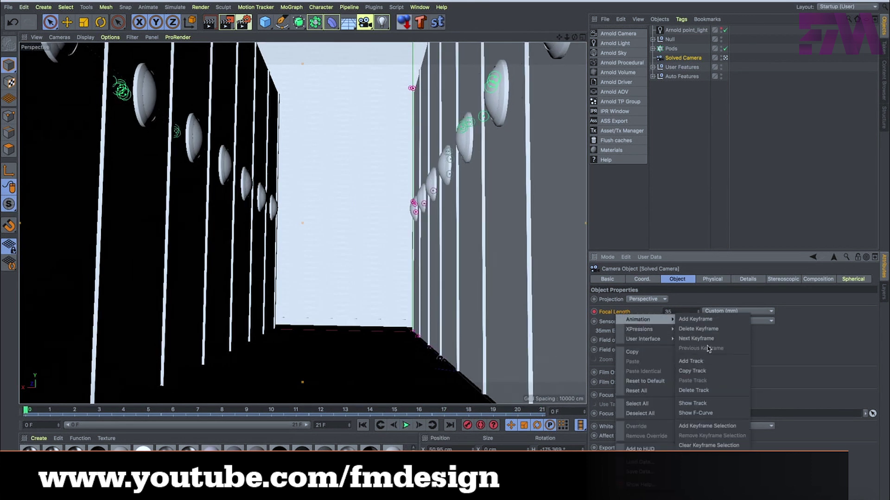
click(693, 391)
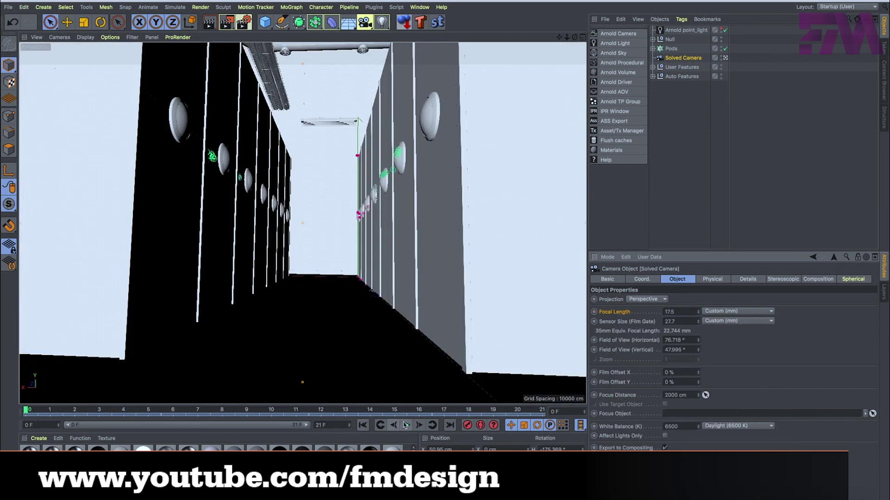
click(406, 425)
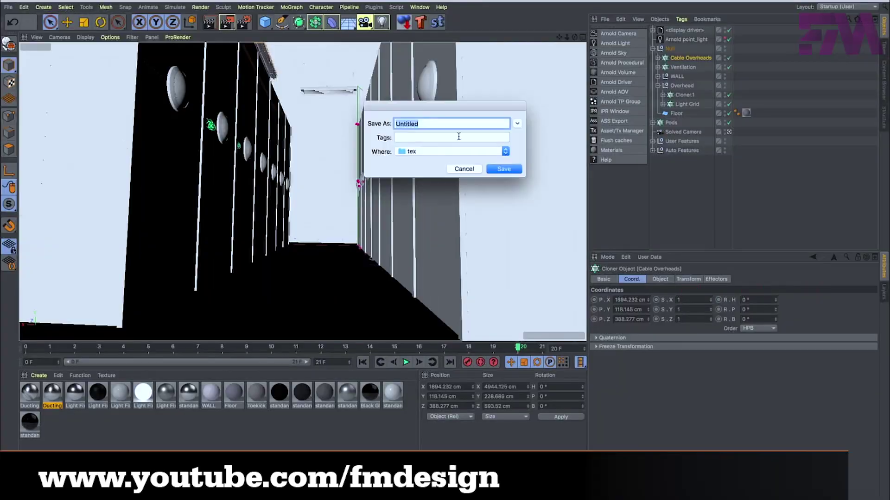
Save the project as Scene Extention and choose the output location for its render job in Pixel Plow Agent.
text(Scene Extention)
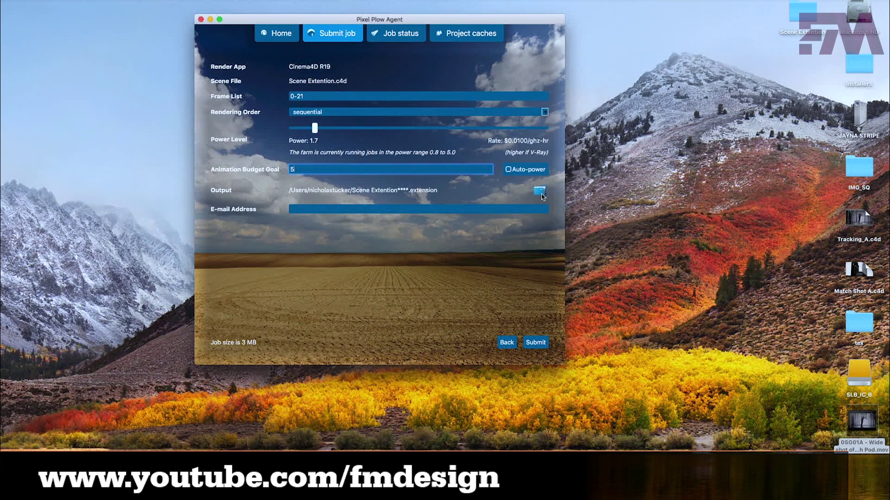
click(539, 192)
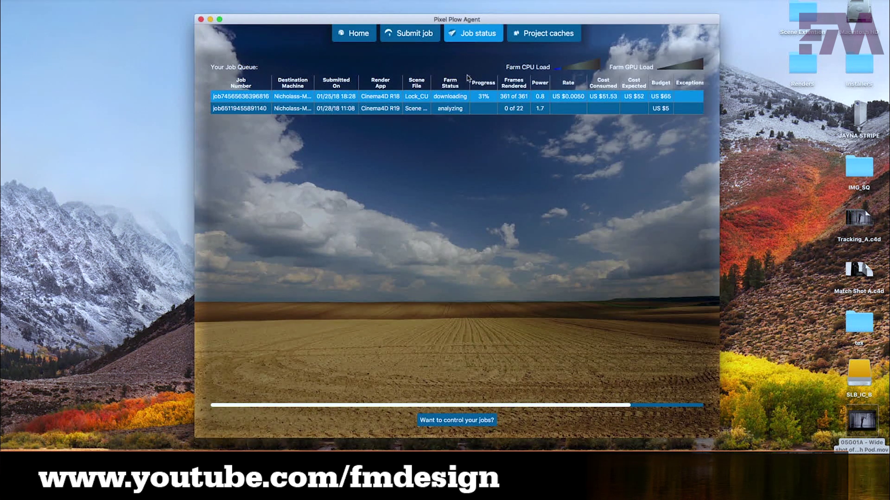
Open the render output folder from the job queue and look through the downloaded Lock_CU EXR frames in Push Into Lock.
right_click(456, 109)
click(468, 148)
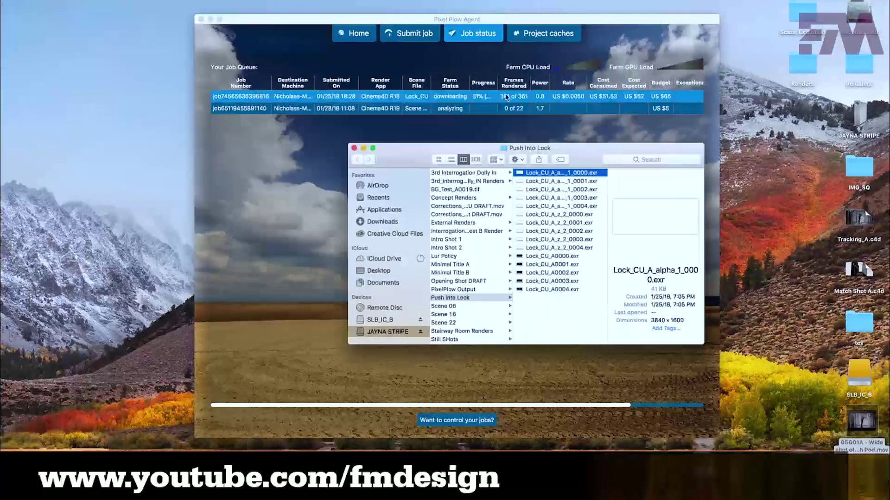
click(553, 205)
key(Down)
key(Down)
key(Down)
key(Down)
key(Down)
key(Down)
key(Down)
key(Down)
key(Down)
key(Down)
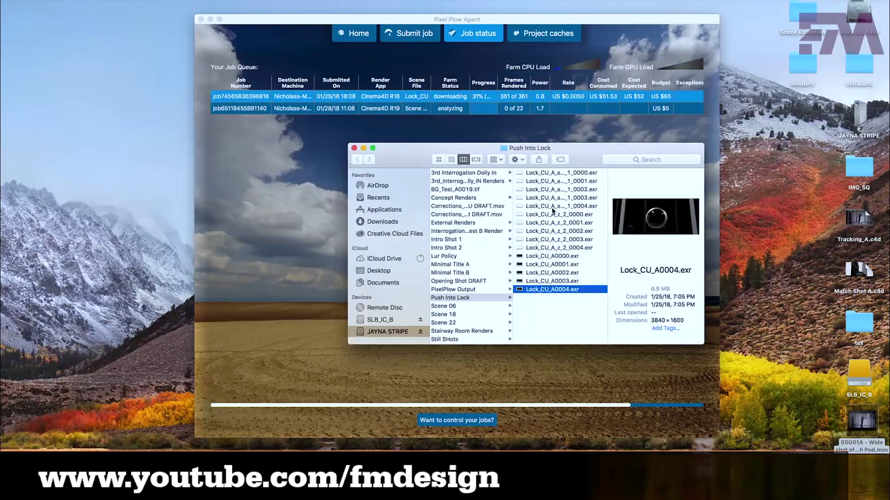
click(486, 111)
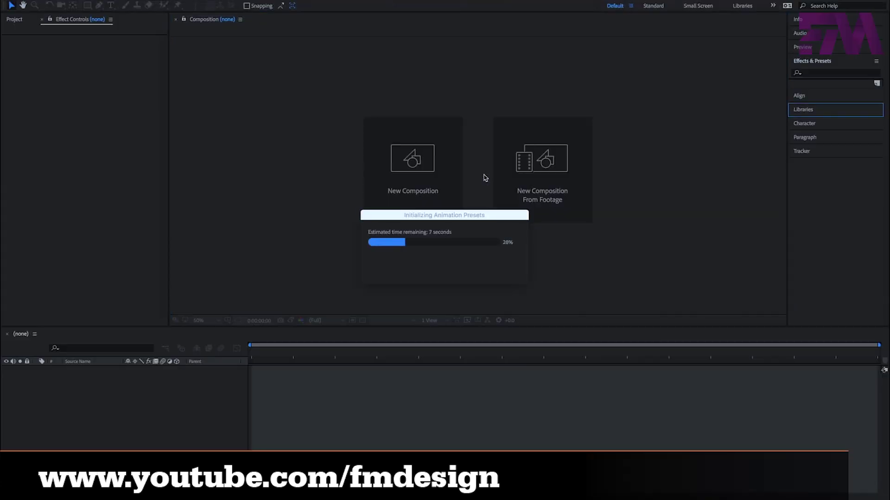
Switch to After Effects, build a composition from the 05G01A wide-shot footage, and scale the footage layer to 40%.
click(246, 77)
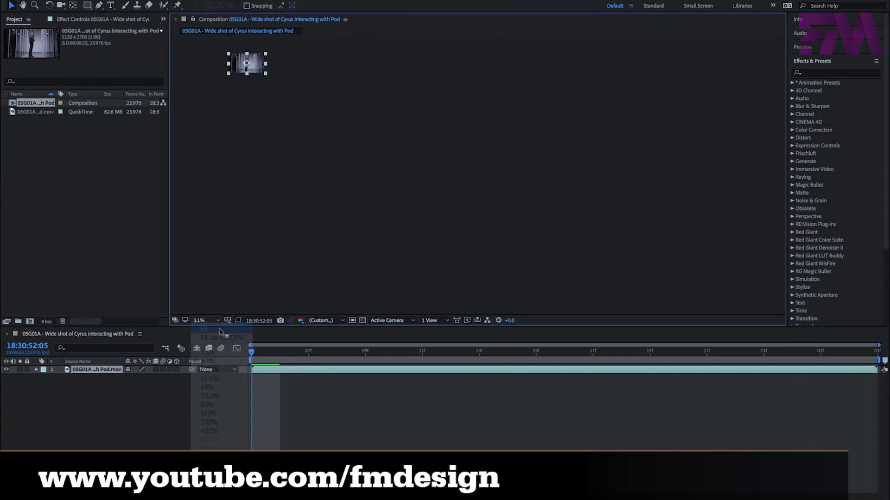
click(552, 358)
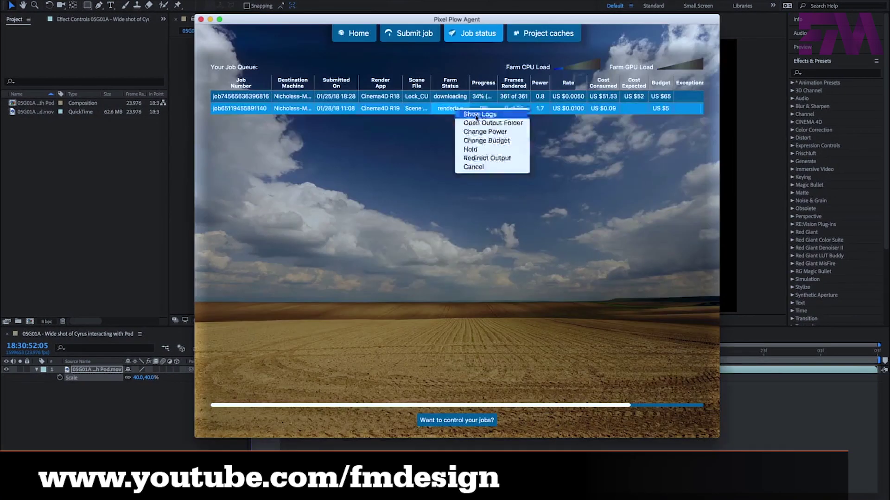
Switch to Pixel Plow Agent and check the downloaded Lock_CU frames and the new job's frame logs.
click(476, 116)
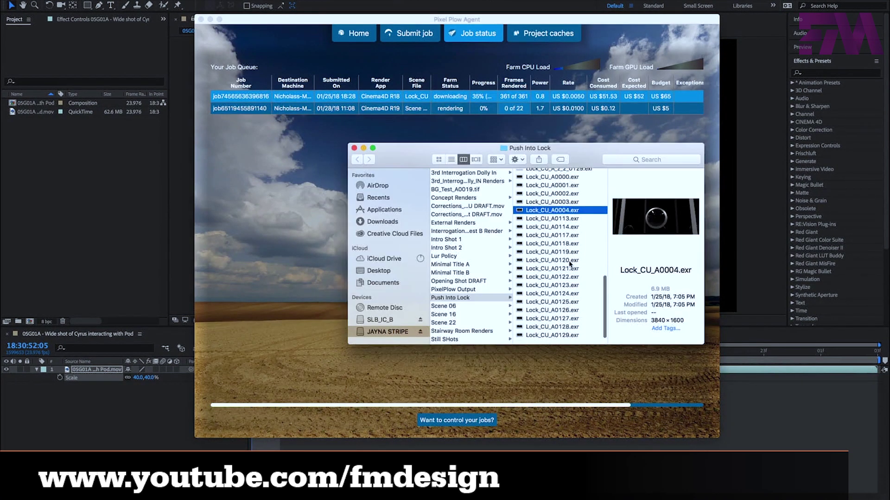
key(space)
key(space)
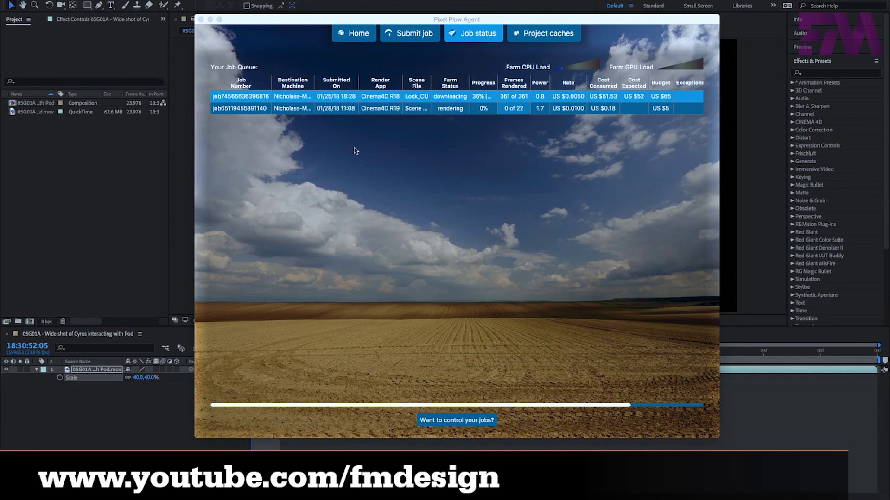
double_click(356, 108)
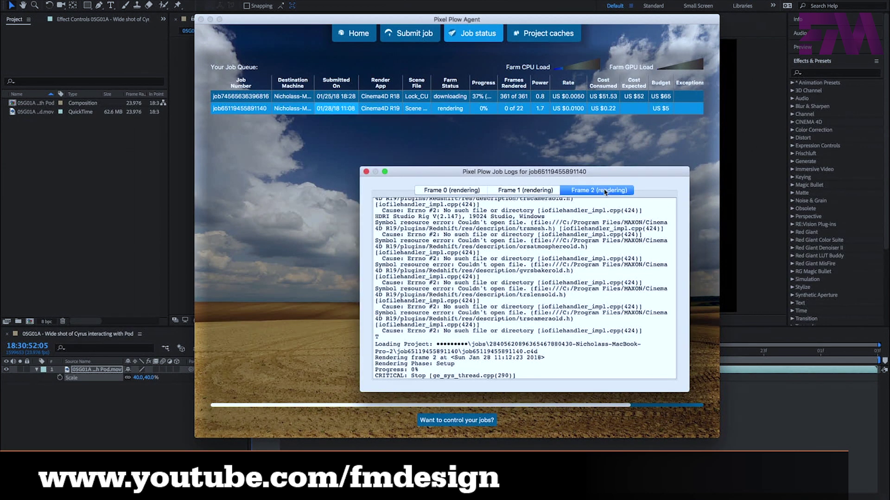
click(401, 238)
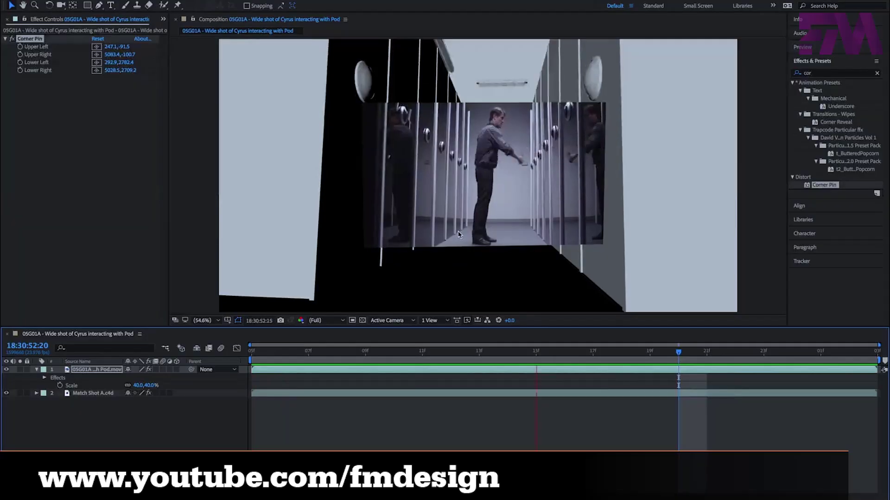
Switch to After Effects, preview the footage over Match Shot A.c4d, and mask the footage with a feathered outline.
key(space)
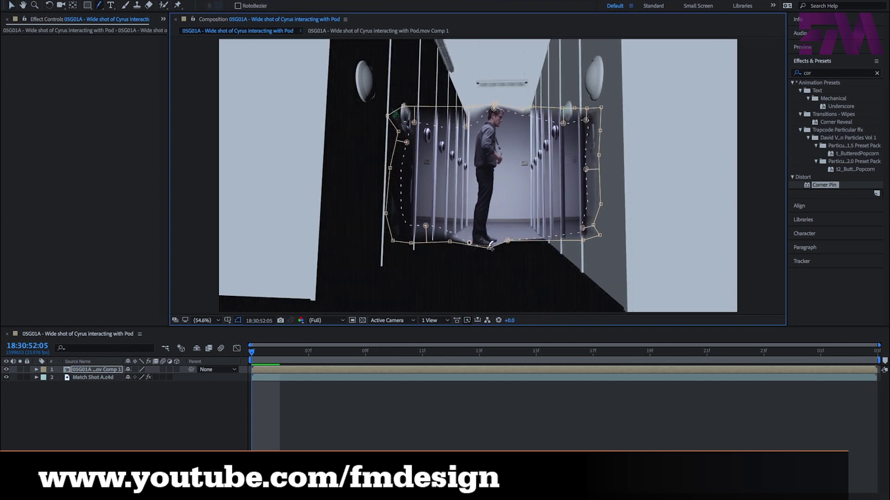
scroll(490, 245, up, 5)
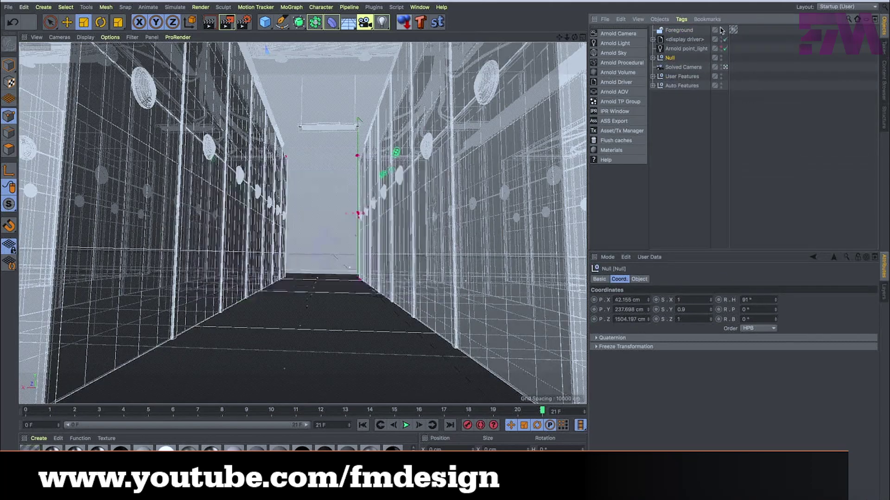
Switch to Cinema 4D, check the wall references against the Foreground footage in playback, and render the view.
click(722, 29)
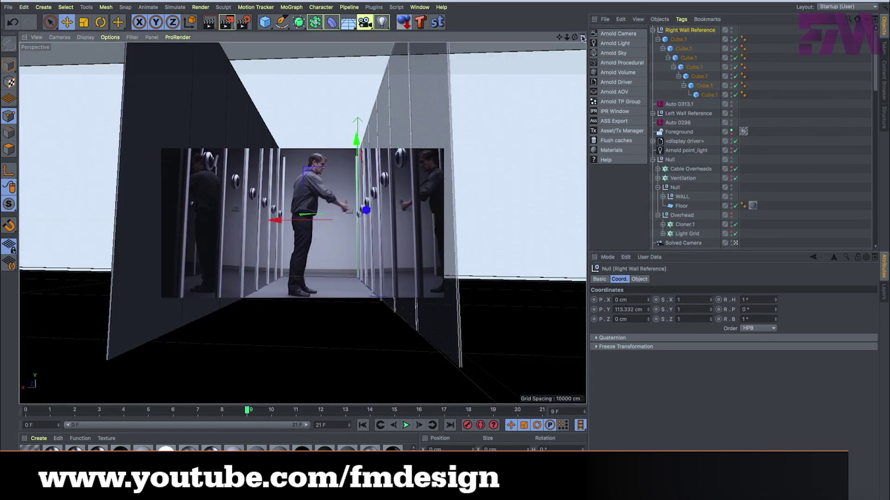
click(406, 426)
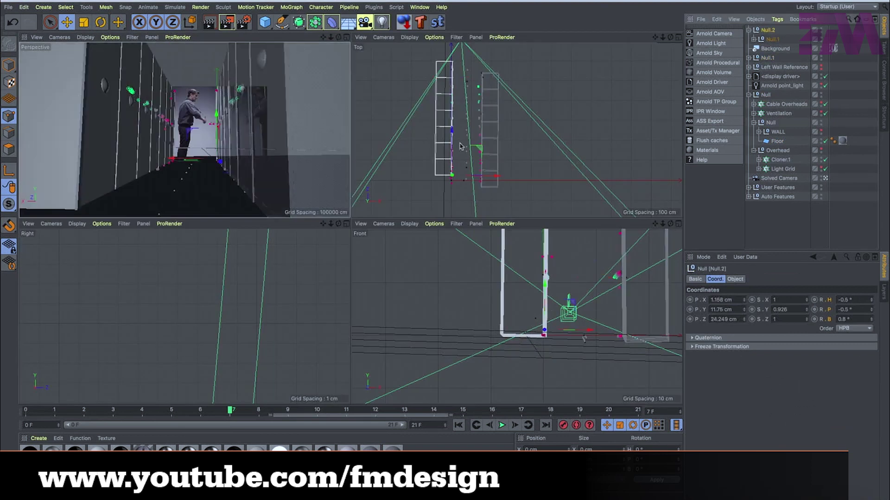
click(226, 22)
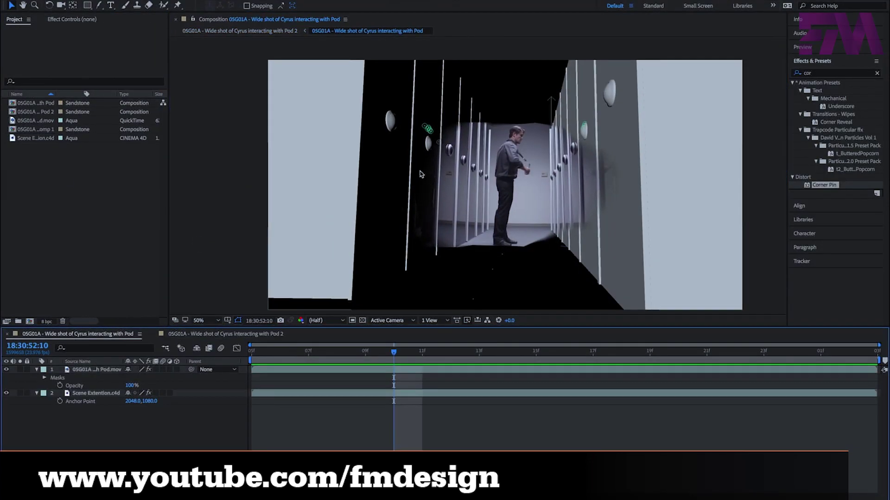
Switch to After Effects, import Test_A_1_0000.exr, view it, and place it directly beneath the masked footage layer.
click(420, 175)
click(118, 47)
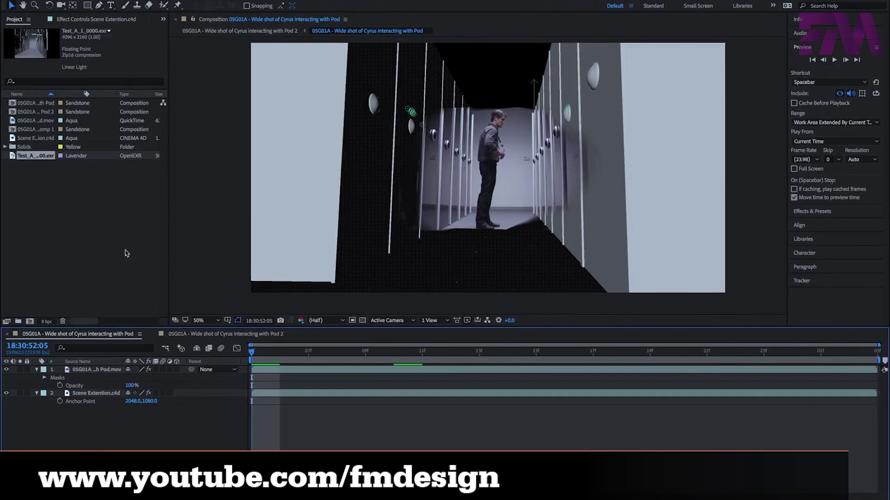
double_click(36, 156)
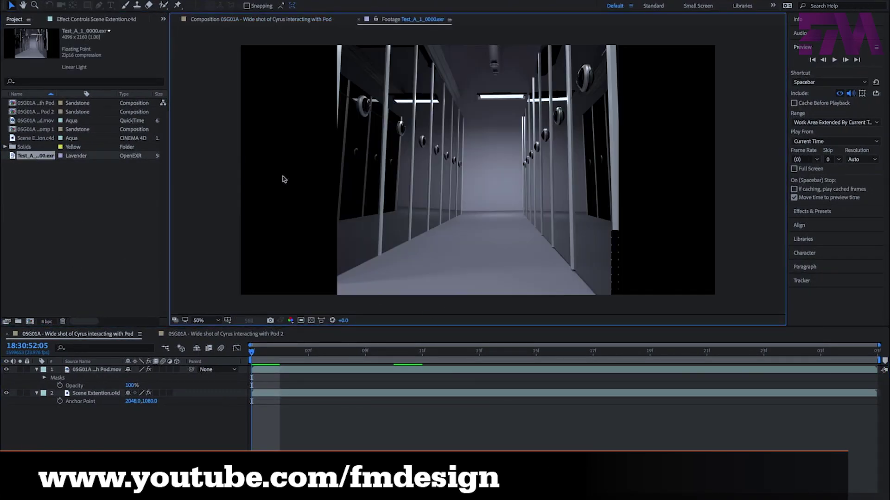
drag(39, 157, 102, 393)
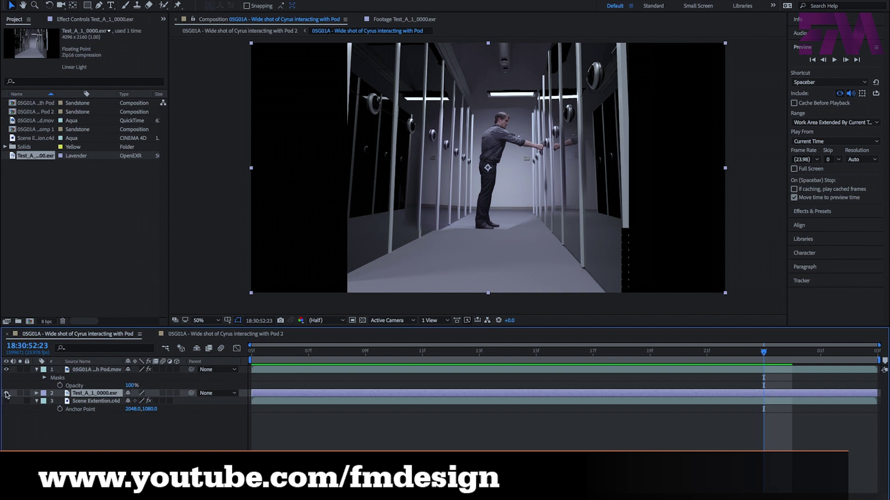
key(Home)
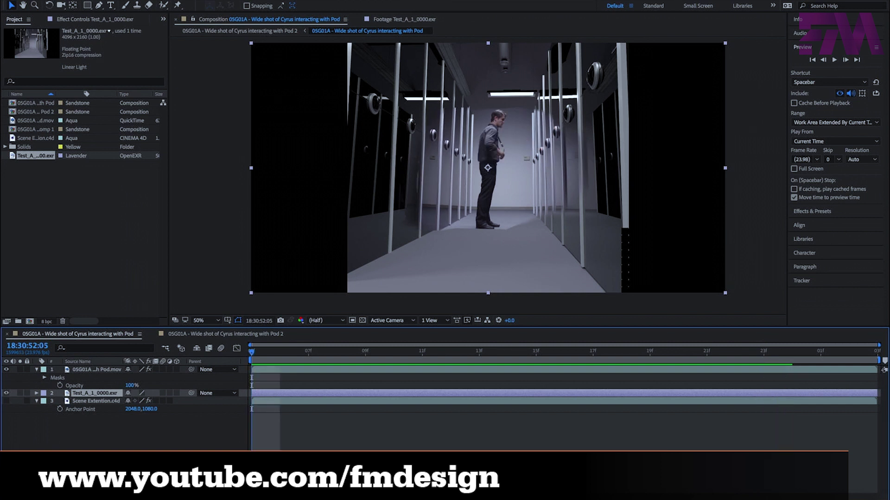
Compare the render with the footage at the mask's edge and apply the Curves effect to the Test_A_1_0000.exr layer.
click(78, 361)
click(92, 369)
scroll(452, 119, up, 4)
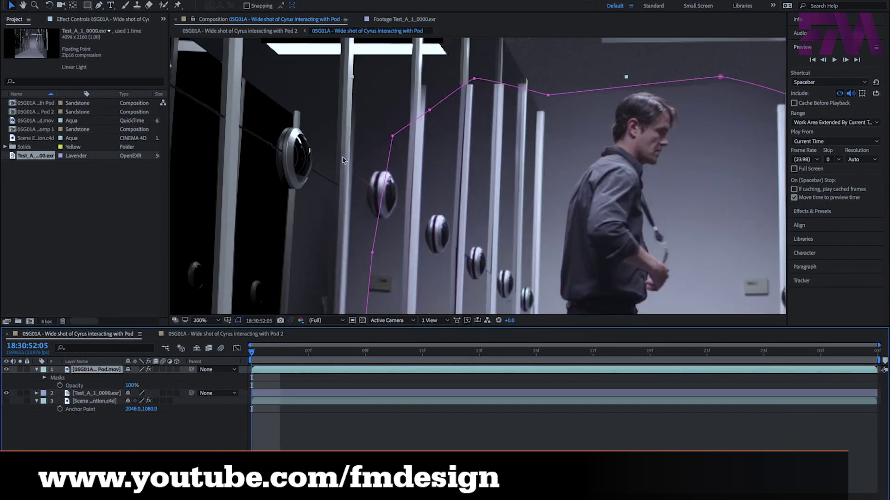
click(354, 215)
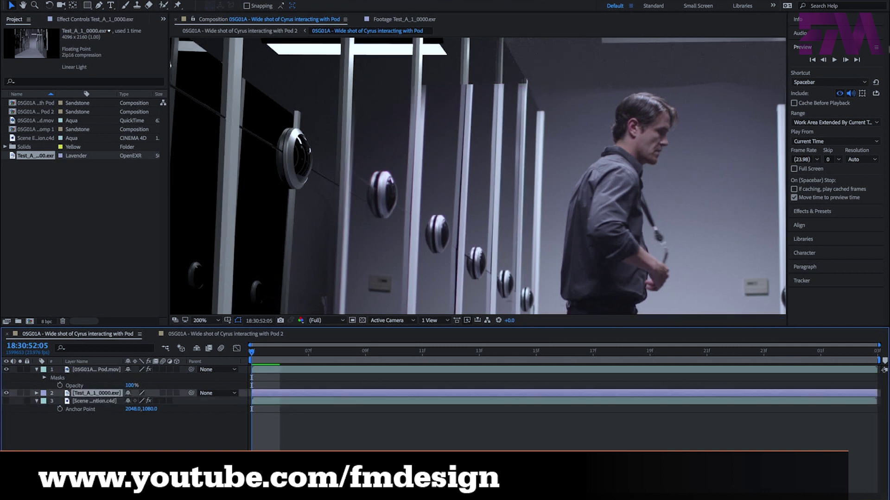
click(816, 211)
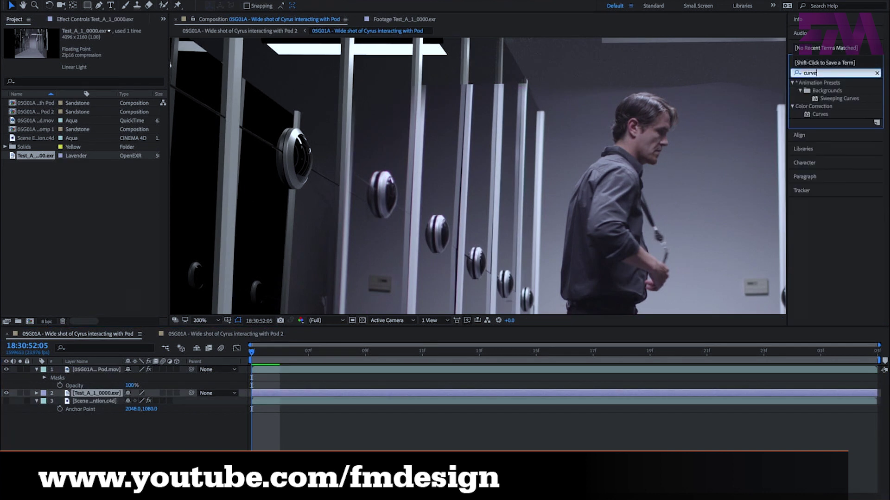
drag(819, 114, 229, 242)
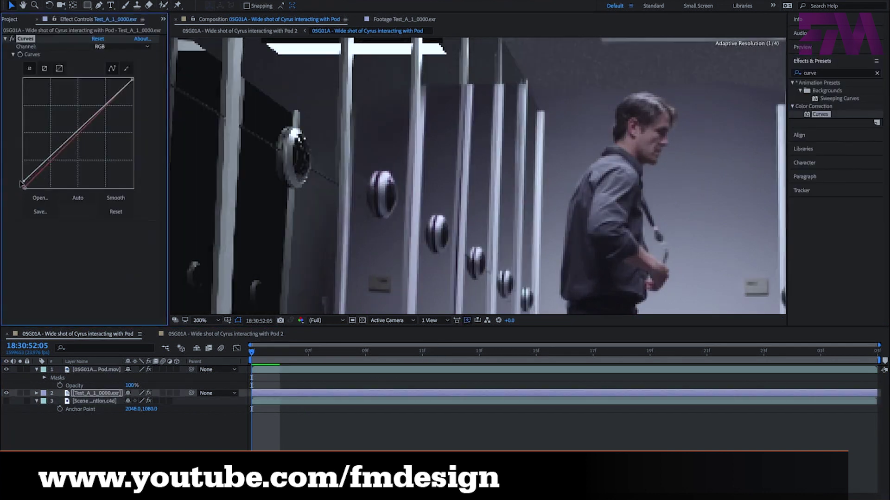
Brighten the Test_A_1_0000.exr layer by raising the black point and pulling the white point inward on its RGB curve.
drag(23, 188, 21, 181)
mouse_move(120, 82)
mouse_down()
mouse_move(104, 81)
mouse_move(124, 99)
mouse_move(132, 82)
mouse_move(119, 79)
mouse_up()
scroll(438, 208, down, 2)
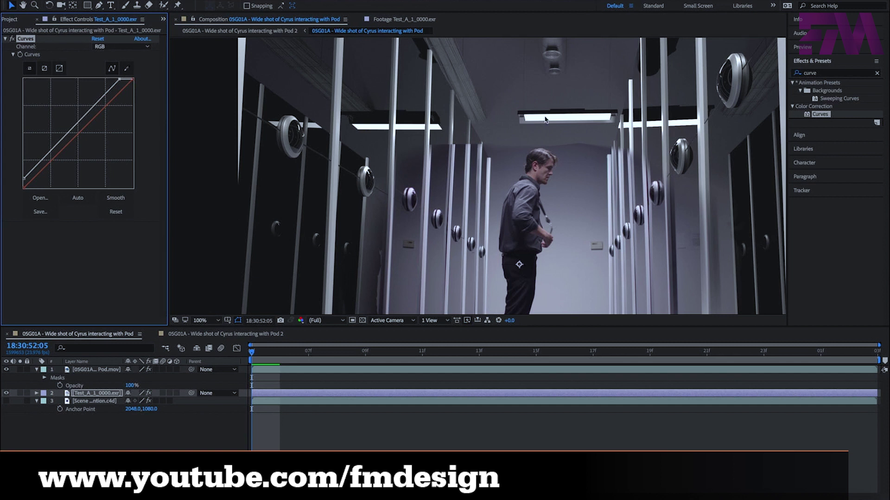
drag(24, 187, 22, 186)
Reshape the left edge of the top footage layer's mask around the row of pods.
click(84, 371)
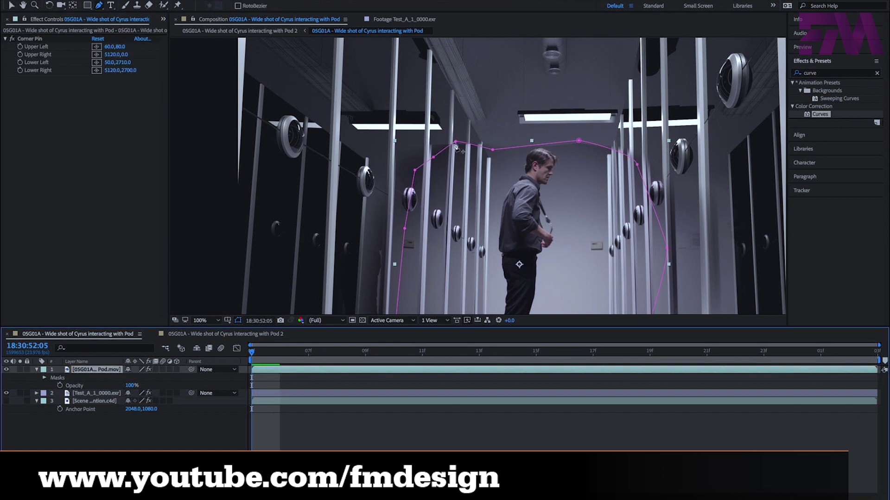
click(434, 158)
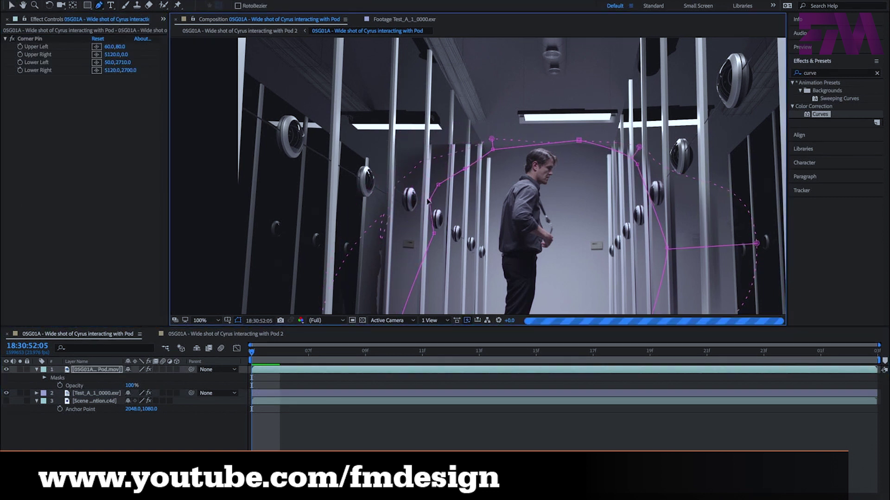
drag(428, 200, 423, 221)
scroll(401, 241, down, 3)
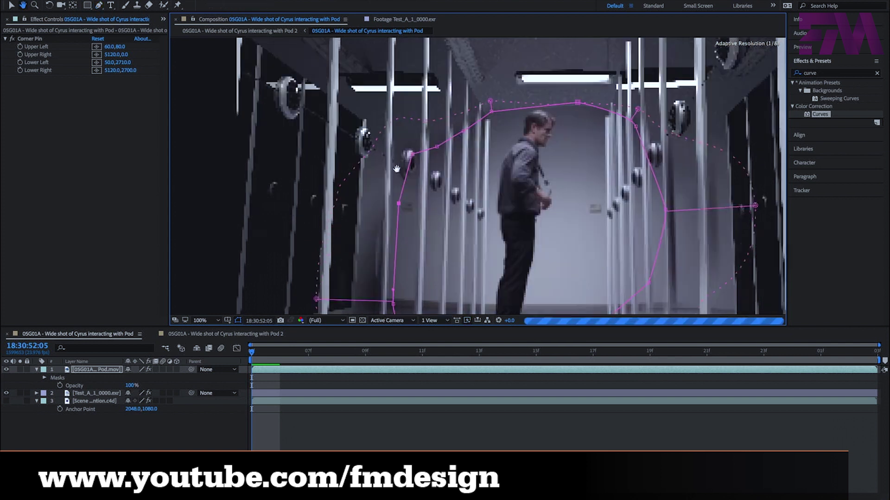
Narrow the footage mask's variable feather at its lower left and move the upper-left mask vertex outward.
drag(394, 239, 318, 236)
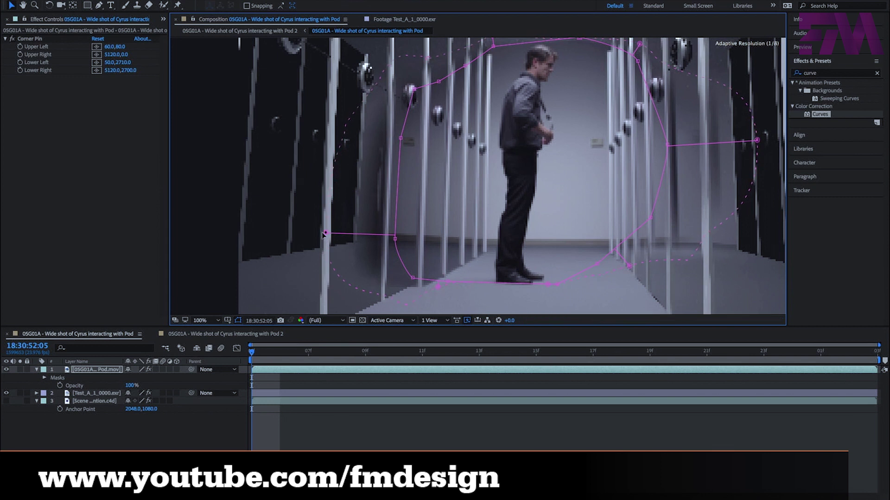
drag(272, 237, 267, 235)
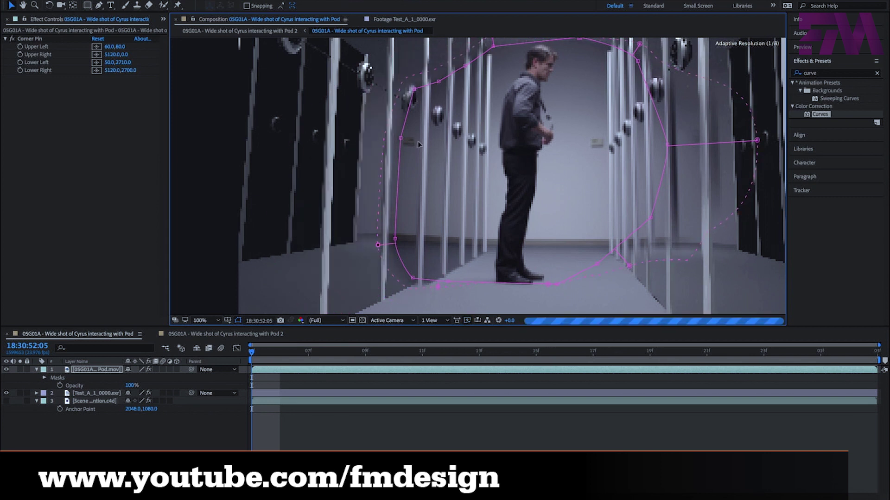
drag(439, 81, 419, 60)
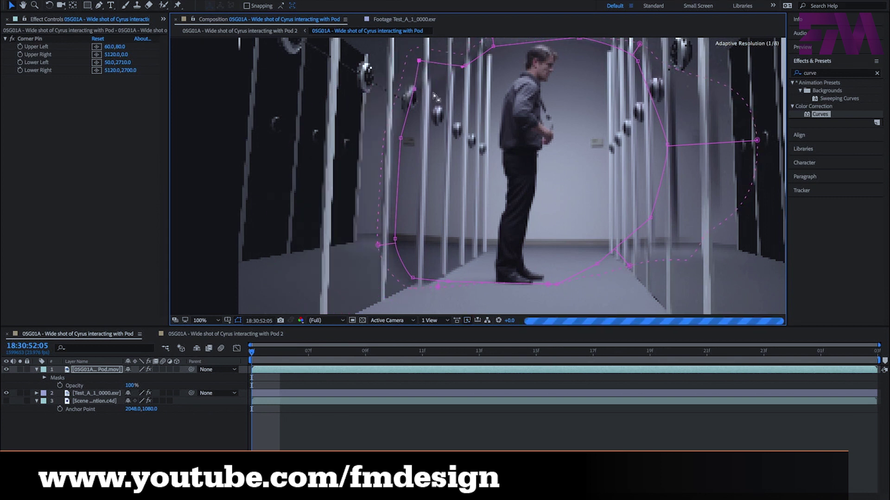
drag(435, 98, 416, 155)
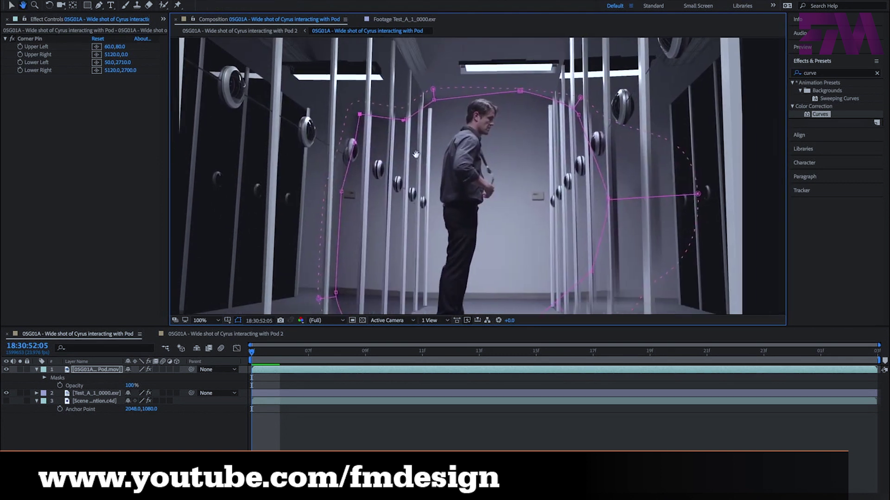
key(v)
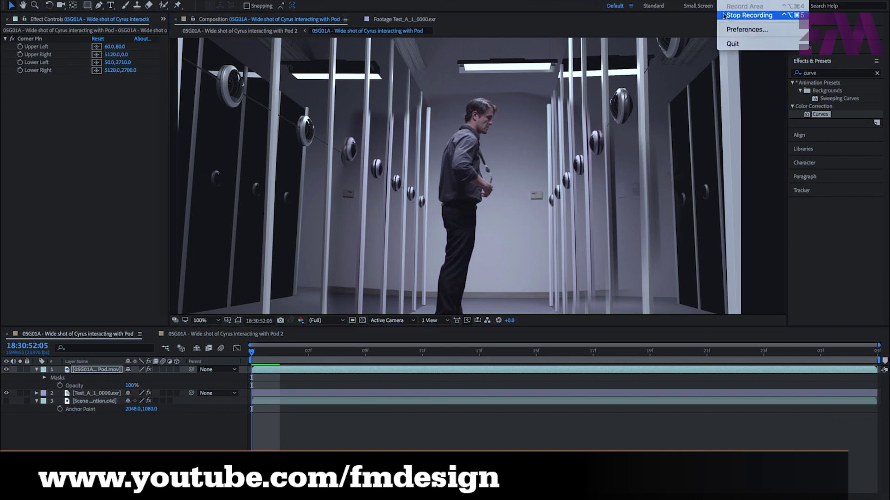
Reload the Test_A_1_0000.exr footage and view the whole updated composite.
scroll(374, 116, down, 4)
scroll(405, 114, up, 2)
key(ctrl+0)
right_click(18, 155)
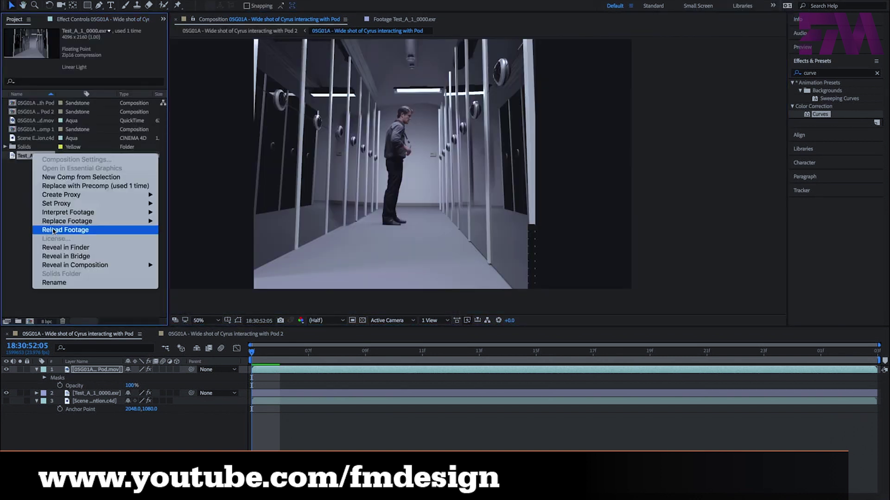
click(70, 231)
key(h)
drag(414, 153, 461, 133)
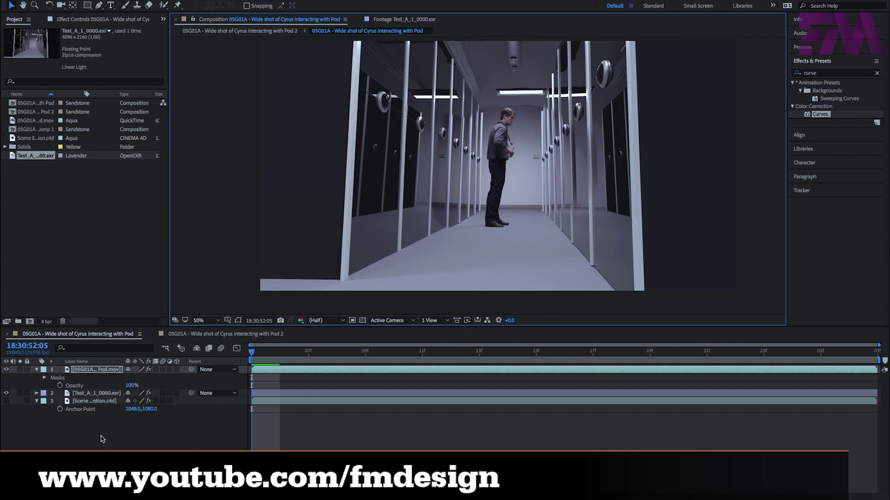
In the Pod 2 composition, add a black solid on top and mask it over the frame's left side with a 1540-pixel horizontal feather.
key(v)
key(f)
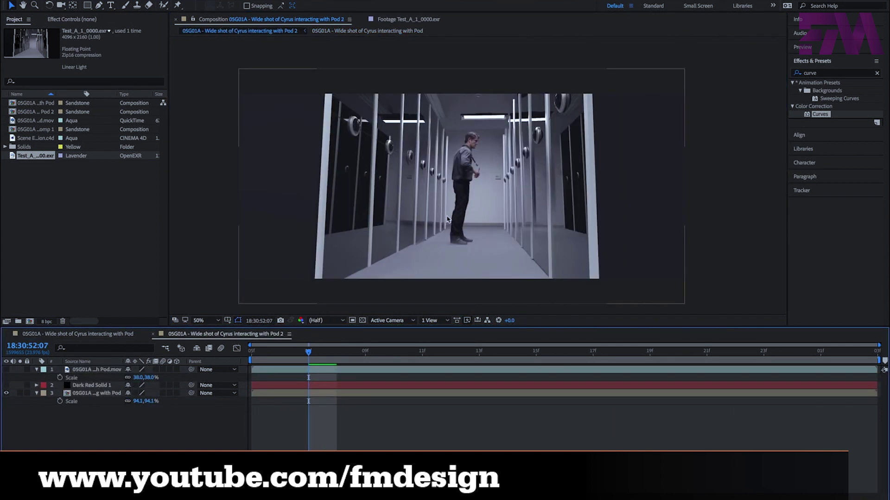
key(ctrl+v)
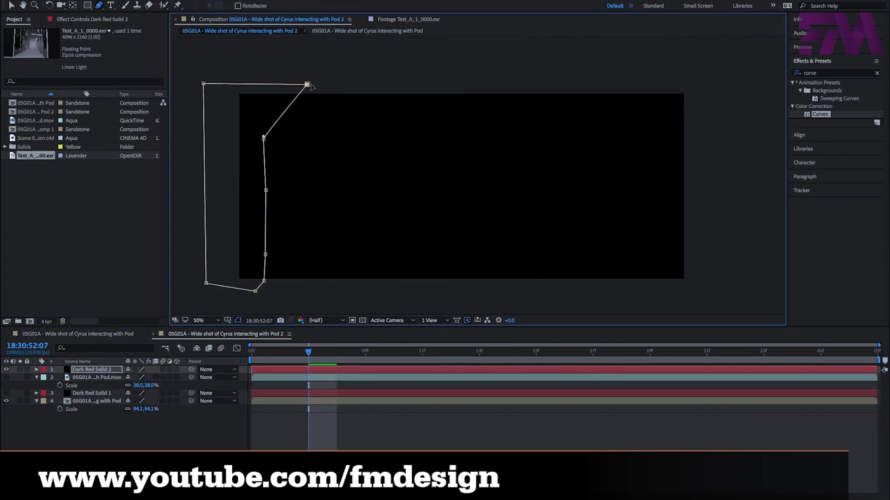
key(g)
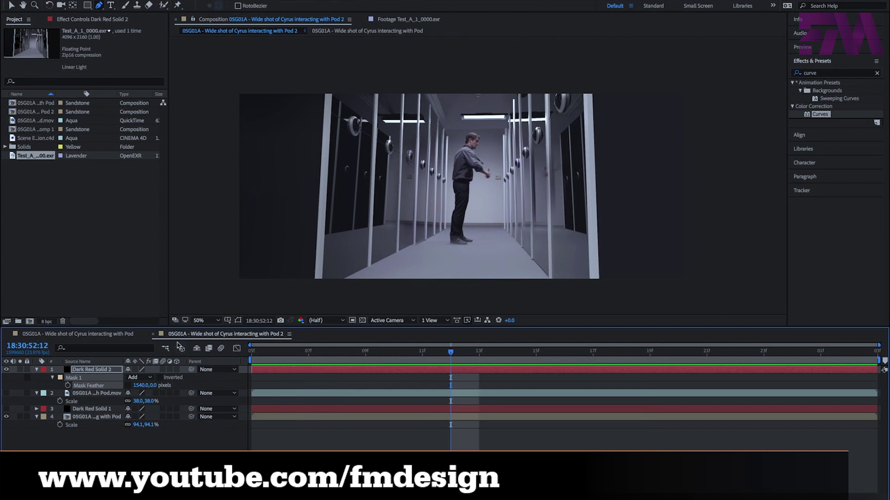
Draw a second mask on the black solid over the frame's right side and set its horizontal feather to 1060 pixels.
click(610, 81)
click(628, 115)
click(629, 205)
click(622, 298)
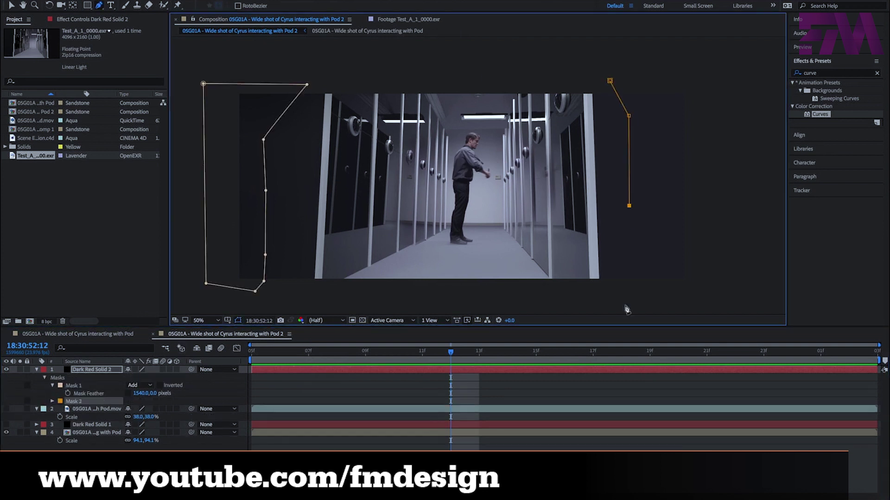
click(711, 292)
click(706, 77)
click(610, 81)
drag(144, 401, 184, 397)
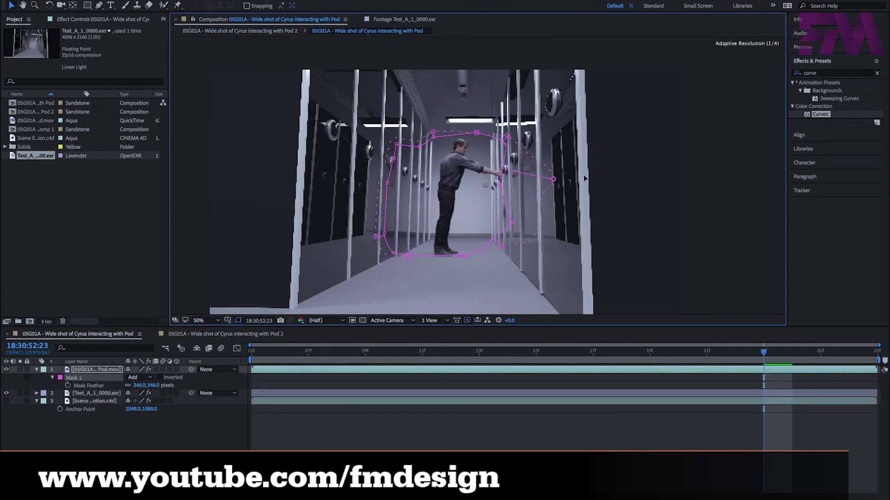
Add two masks along the upper edge of the masked footage, setting Mask 2 to Subtract with a 92-pixel feather.
key(space)
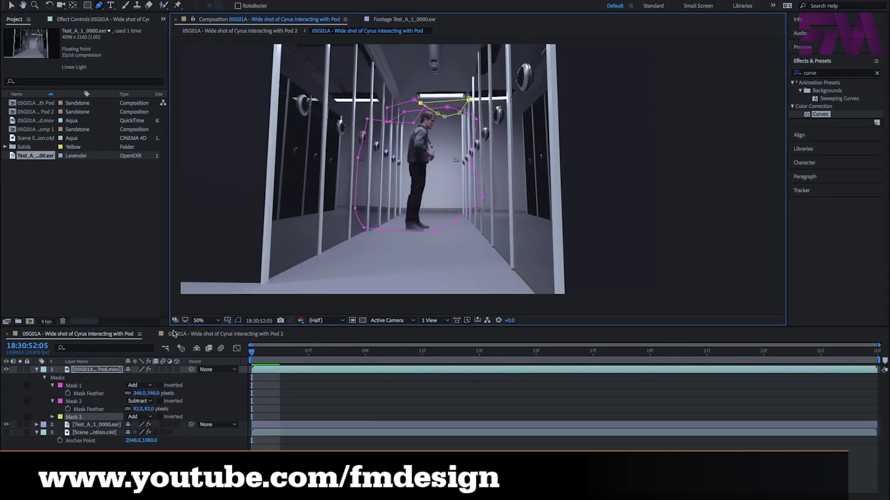
key(space)
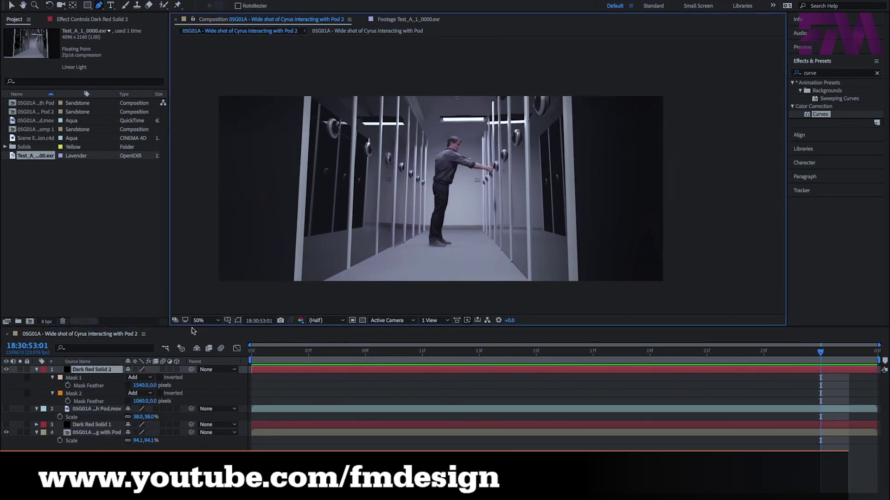
Animate the nested composition layer's Scale with keyframes at 18:30:52:05 and 18:30:53:01 in the Pod 2 composition.
click(65, 417)
key(s)
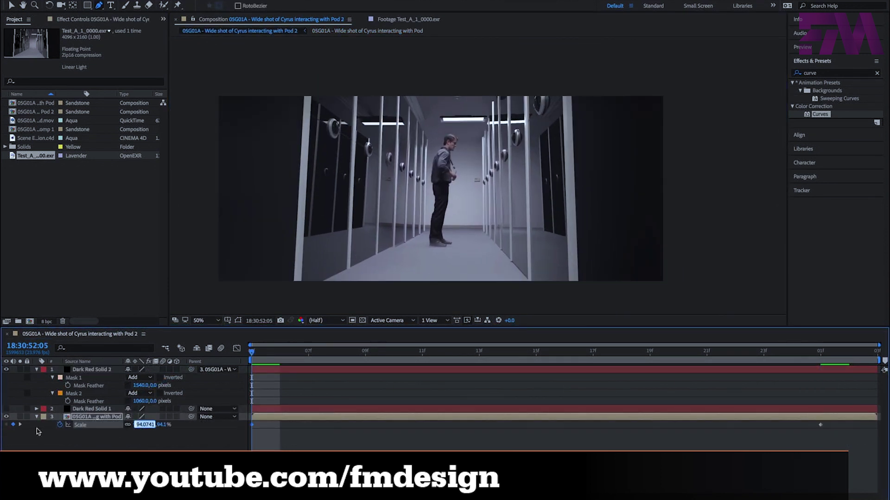
key(v)
key(shift+F3)
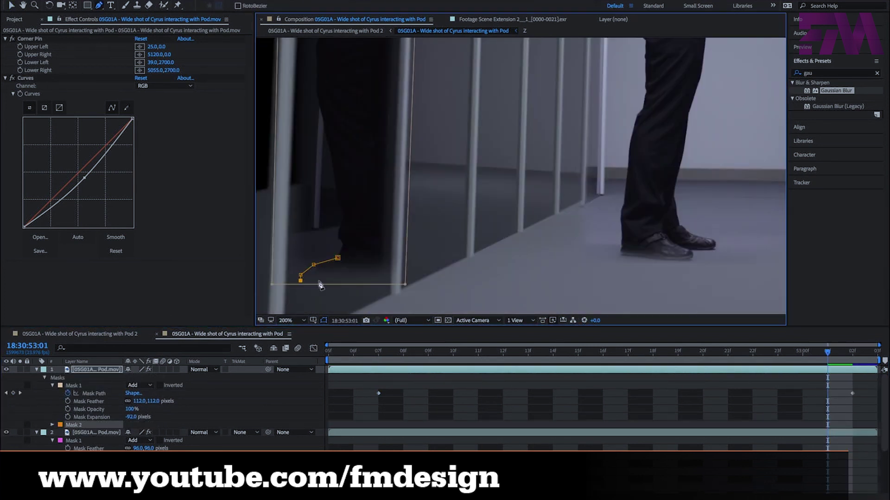
Outline the man's reflected shoe with a second mask on the top footage layer.
click(377, 253)
click(389, 266)
click(389, 280)
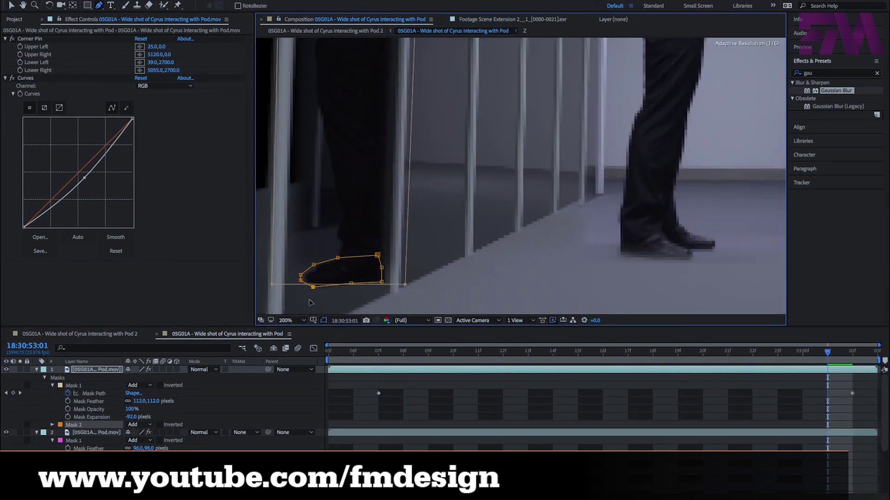
click(366, 298)
click(310, 309)
click(300, 280)
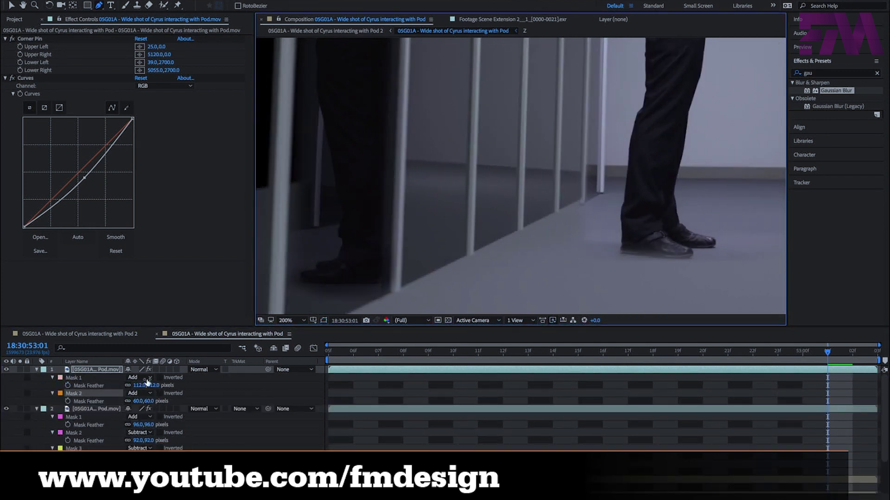
Set the shoe mask's feather to 112 pixels and preview the reflection in playback.
scroll(544, 272, down, 2)
key(g)
key(space)
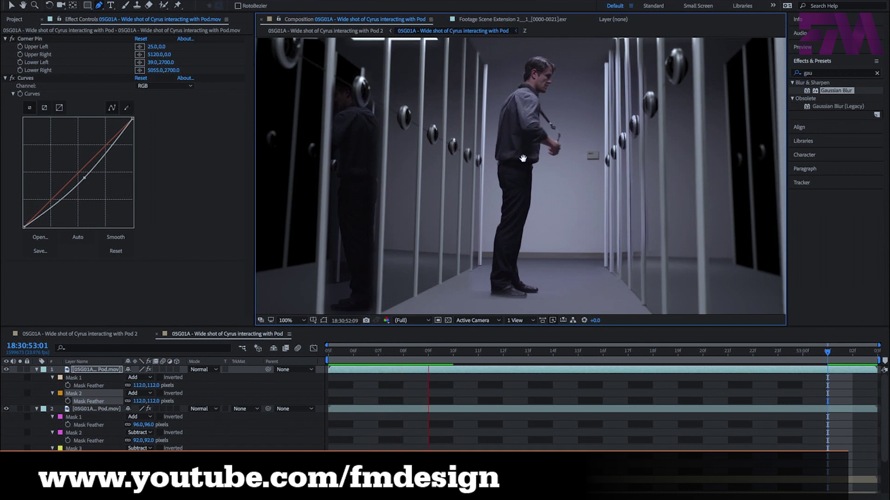
key(space)
Move the upper-right corner of the reflection layer's Mask 1 inward and preview the shot.
key(v)
drag(393, 105, 381, 121)
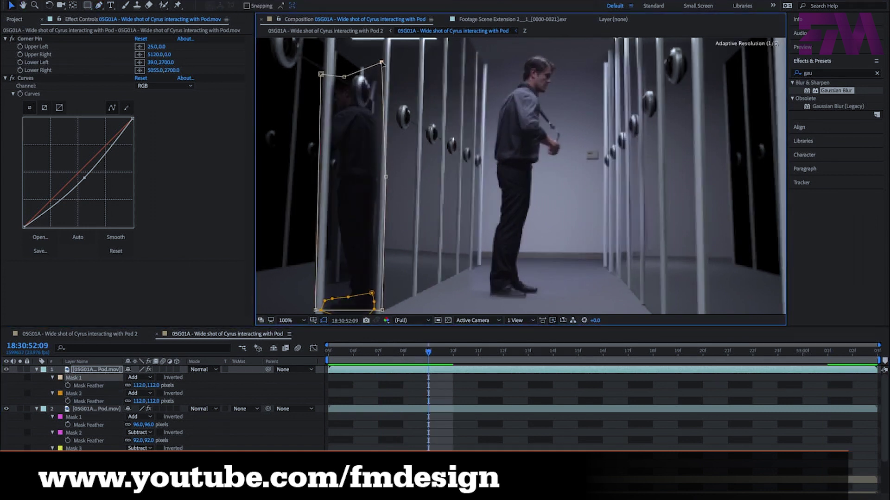
scroll(381, 122, down, 2)
key(space)
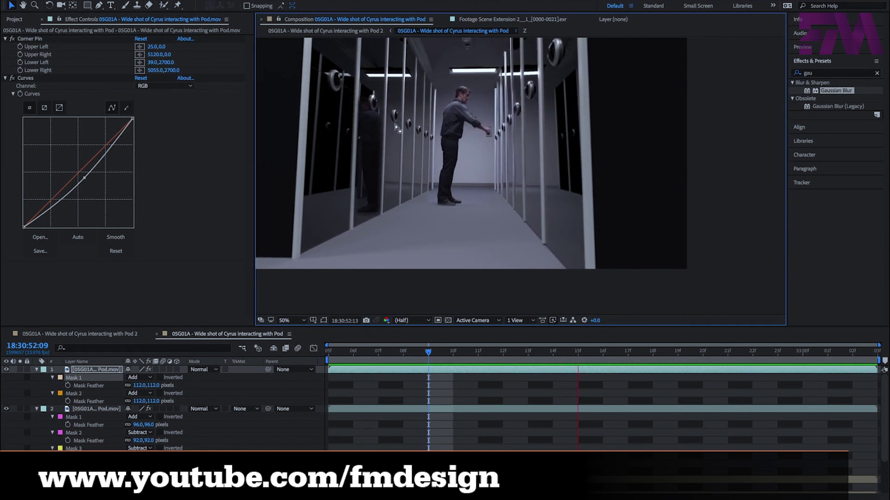
Place an unmasked duplicate of the footage on top and mask it around the man's reflection in the right wall.
key(ctrl+d)
key(g)
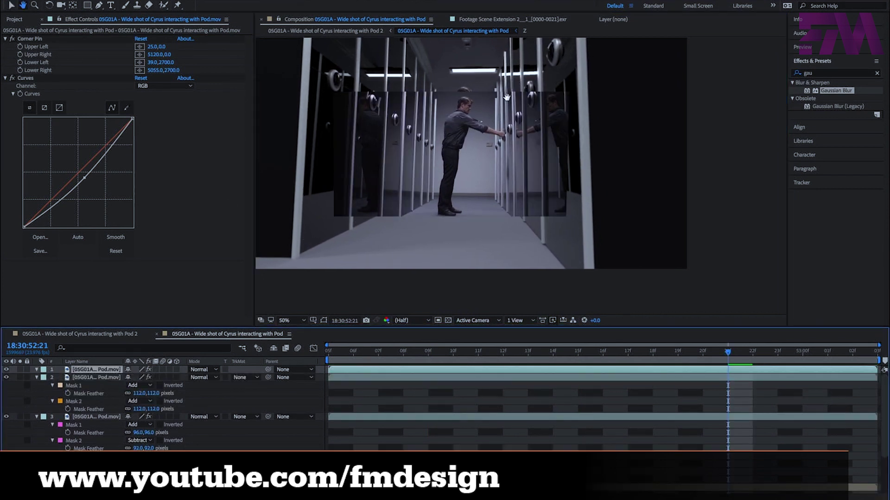
click(587, 87)
click(507, 95)
click(512, 232)
click(585, 230)
click(588, 87)
Set the duplicated footage layer's scale to 40% and its opacity to 50%.
scroll(534, 126, up, 1)
scroll(534, 118, down, 1)
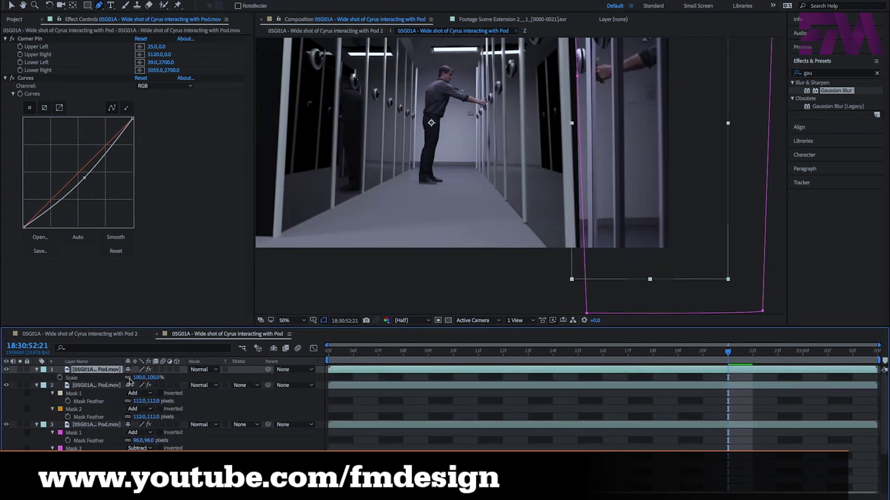
scroll(508, 82, up, 3)
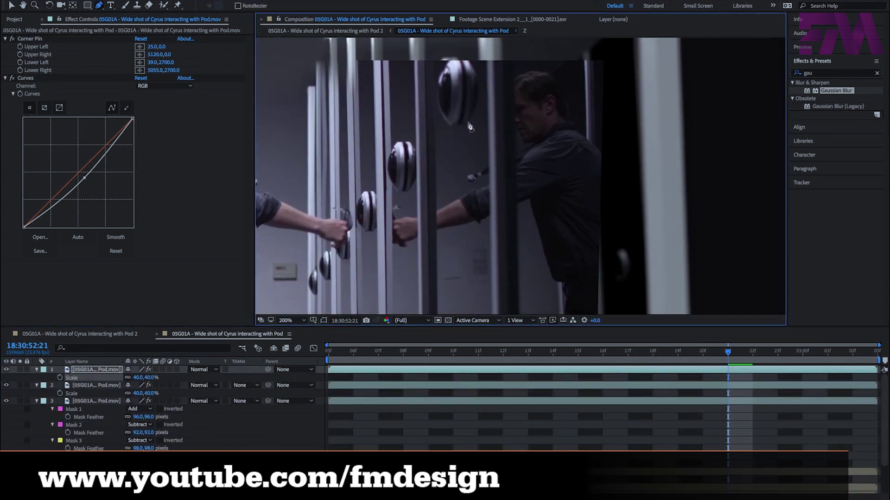
key(t)
drag(136, 378, 116, 377)
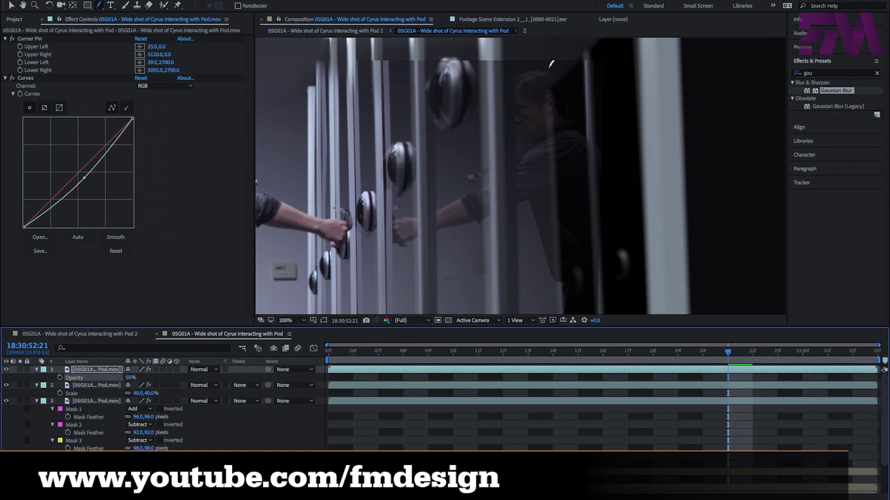